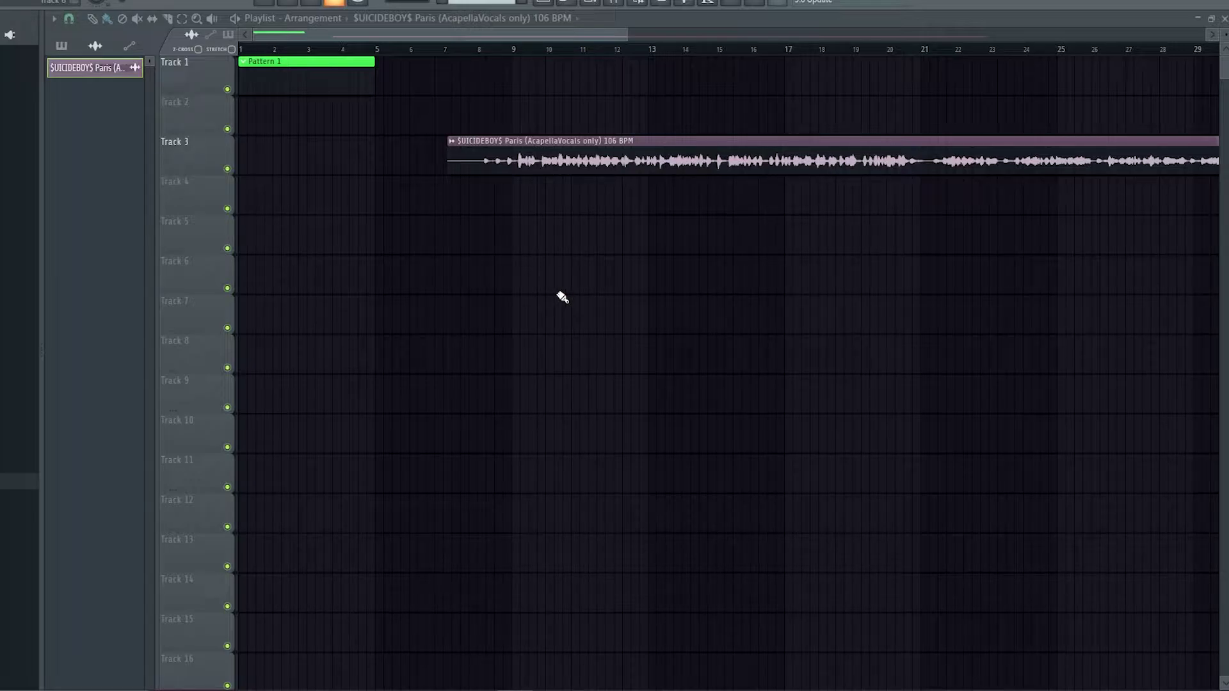
- Repeat the Pattern 1 drum clip along Track 1 up to bar 41 so it spans the whole vocal clip
{"action": "scroll", "coordinate": [905, 317], "scroll_direction": "down", "scroll_amount": 2}
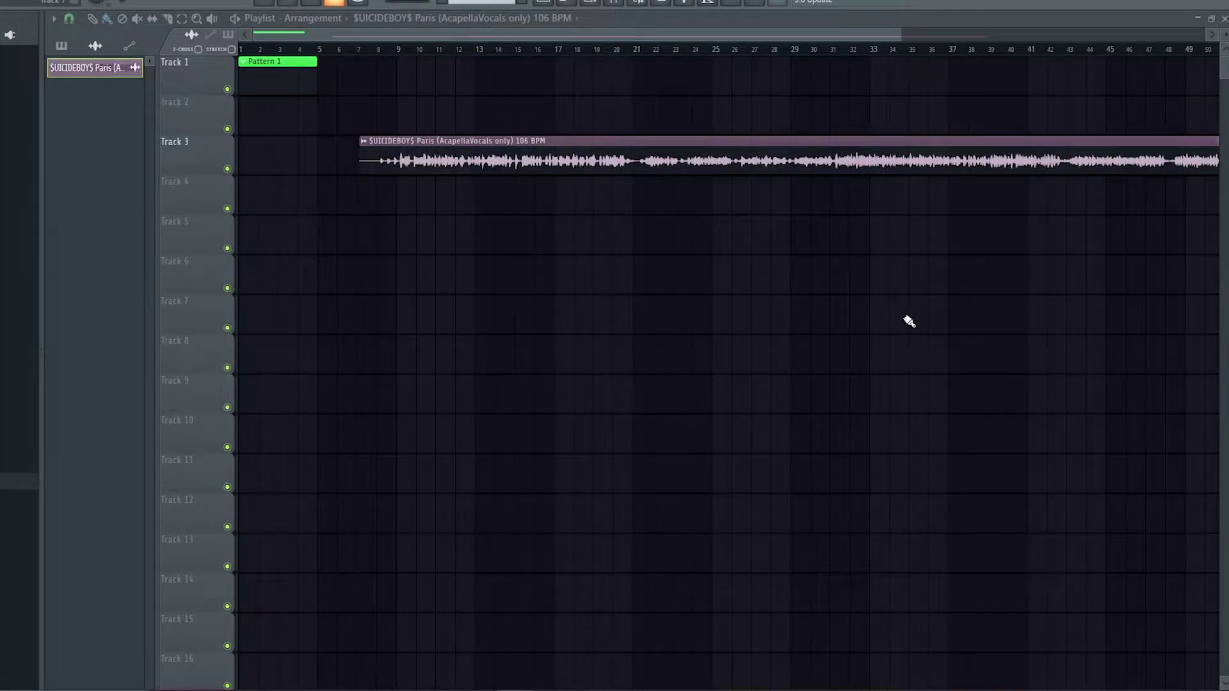
{"action": "scroll", "coordinate": [909, 322], "scroll_direction": "down", "scroll_amount": 1}
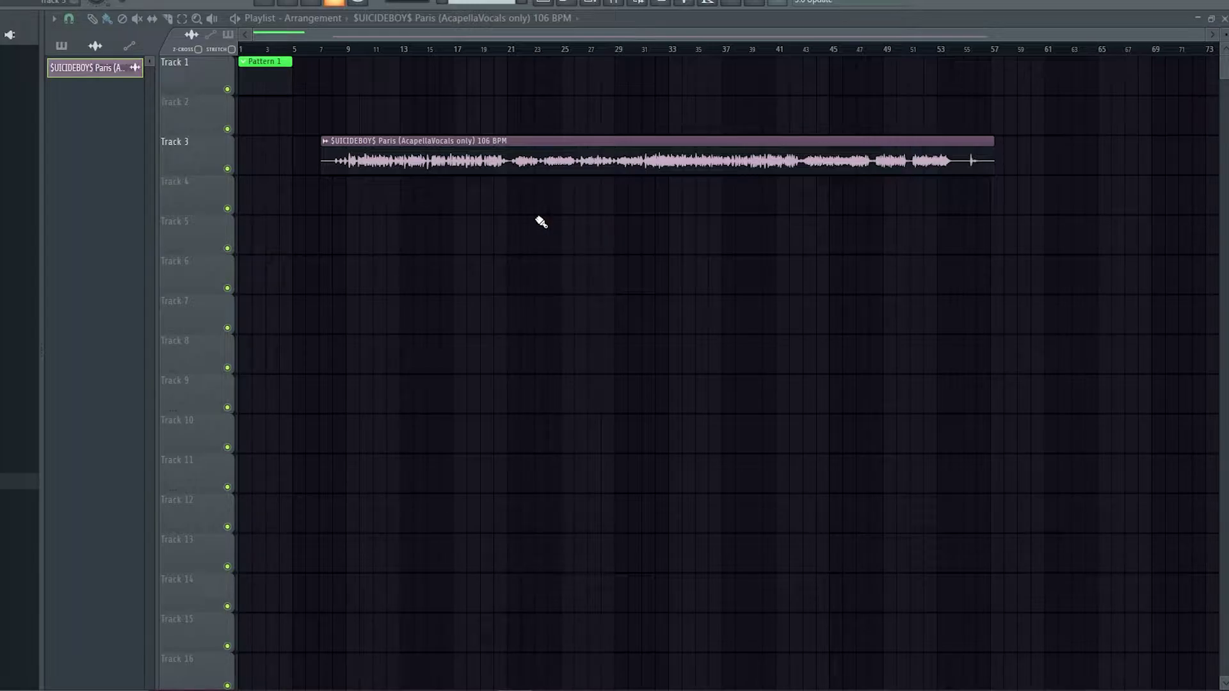
{"action": "scroll", "coordinate": [286, 66], "scroll_direction": "up", "scroll_amount": 5}
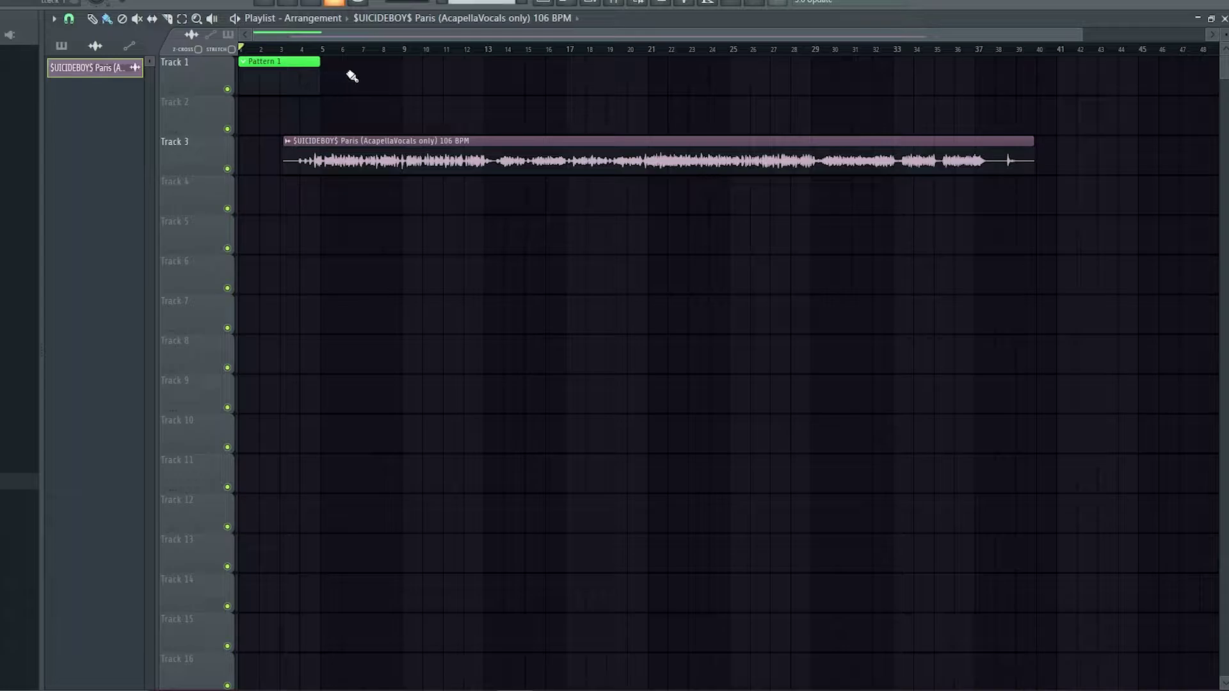
{"action": "left_click", "coordinate": [275, 85]}
{"action": "key", "text": "ctrl+b"}
{"action": "key", "text": "ctrl+b"}
{"action": "key", "text": "ctrl+b"}
{"action": "key", "text": "ctrl+b"}
{"action": "key", "text": "ctrl+b"}
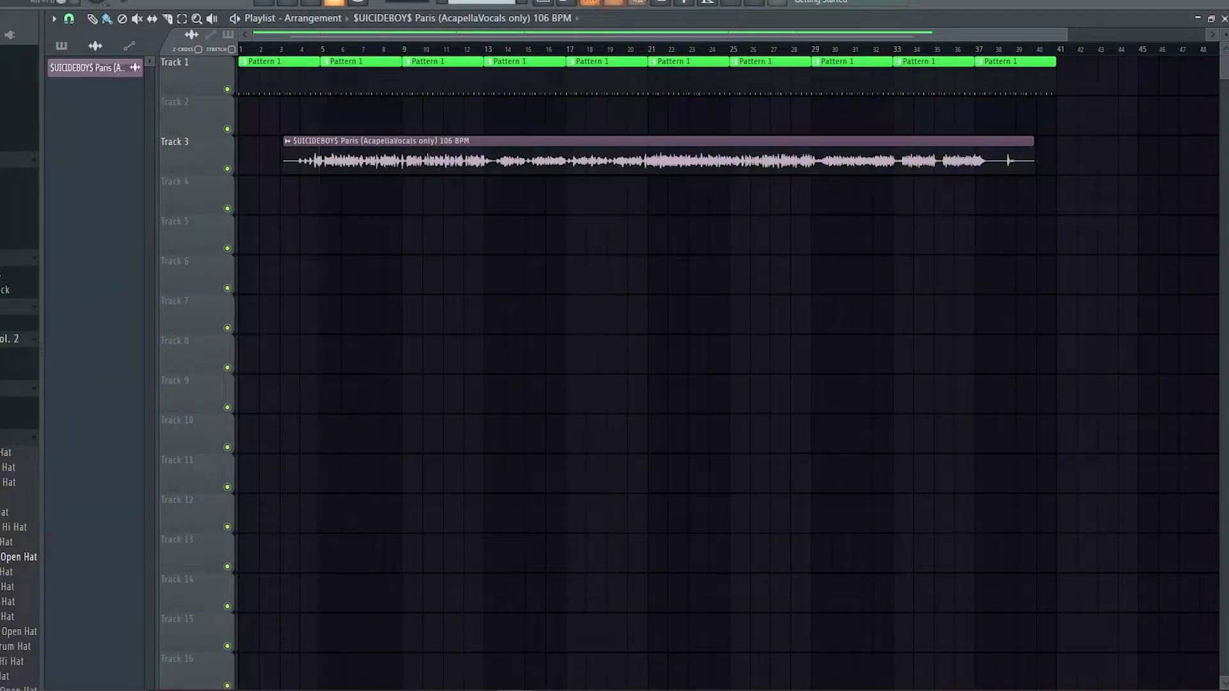
- Show the drum steps in the channel rack and play the arrangement from bar 13
{"action": "key", "text": "F6"}
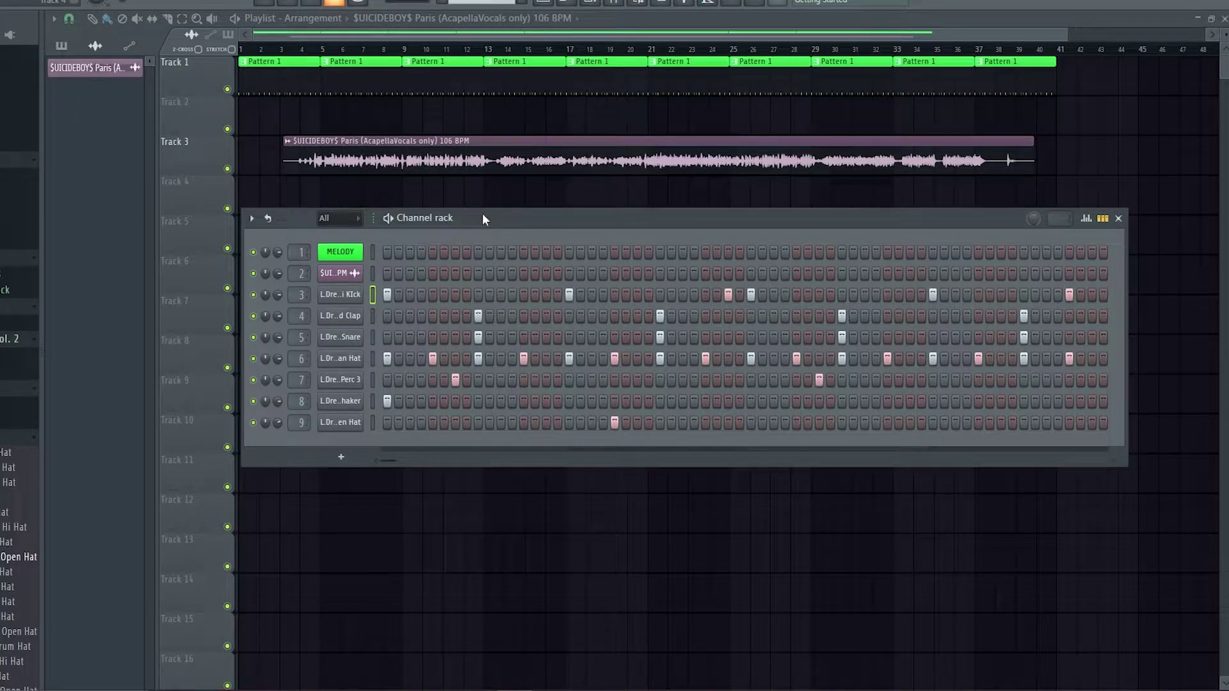
{"action": "key", "text": "space"}
{"action": "left_click", "coordinate": [483, 50]}
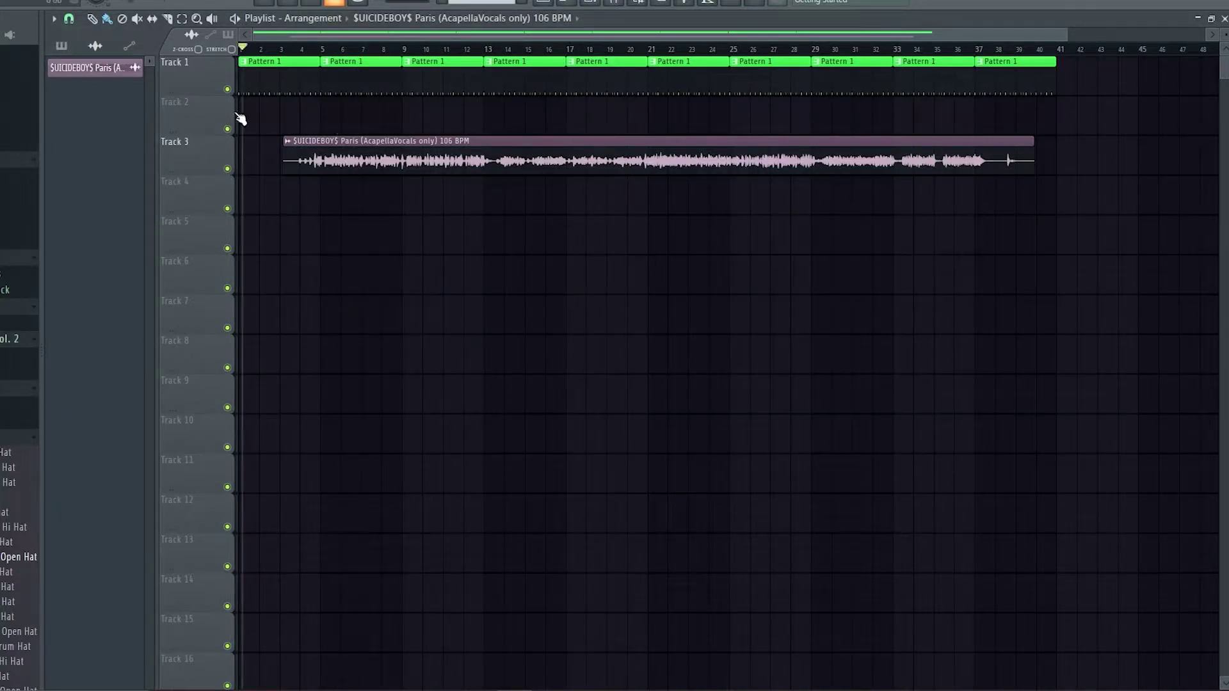
- Create an empty Pattern 2 and go to bar 5 on the playlist timeline
{"action": "left_click", "coordinate": [476, 1]}
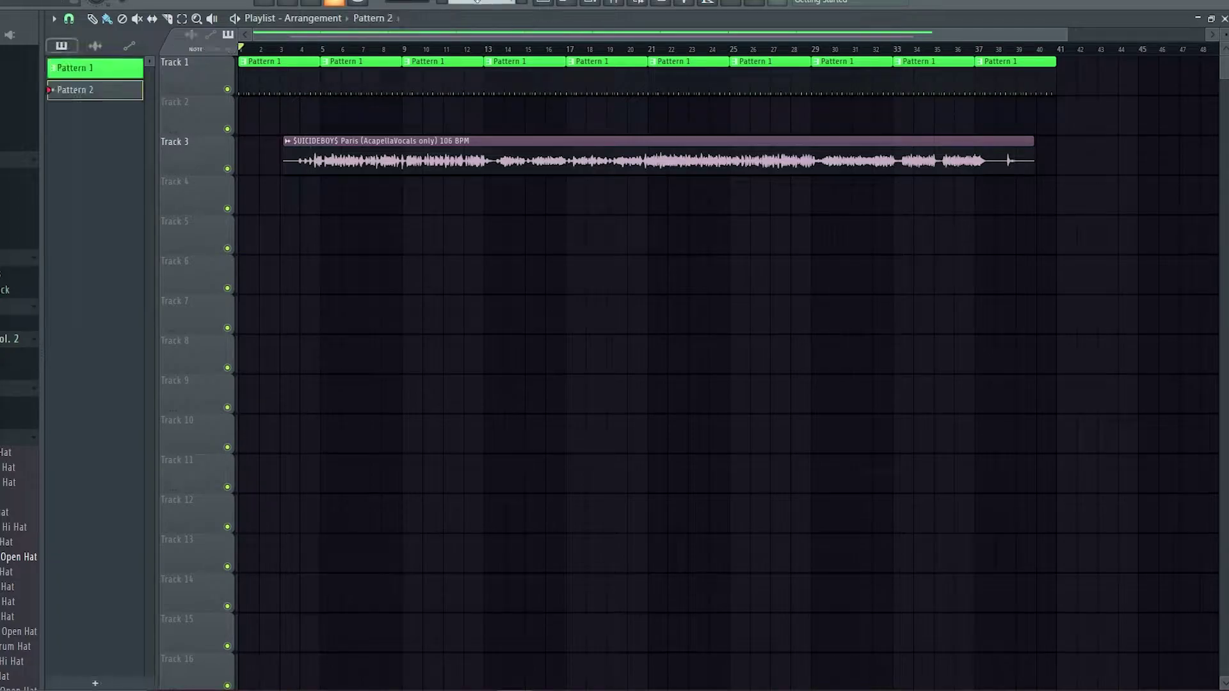
{"action": "left_click_drag", "start_coordinate": [324, 50], "coordinate": [321, 49]}
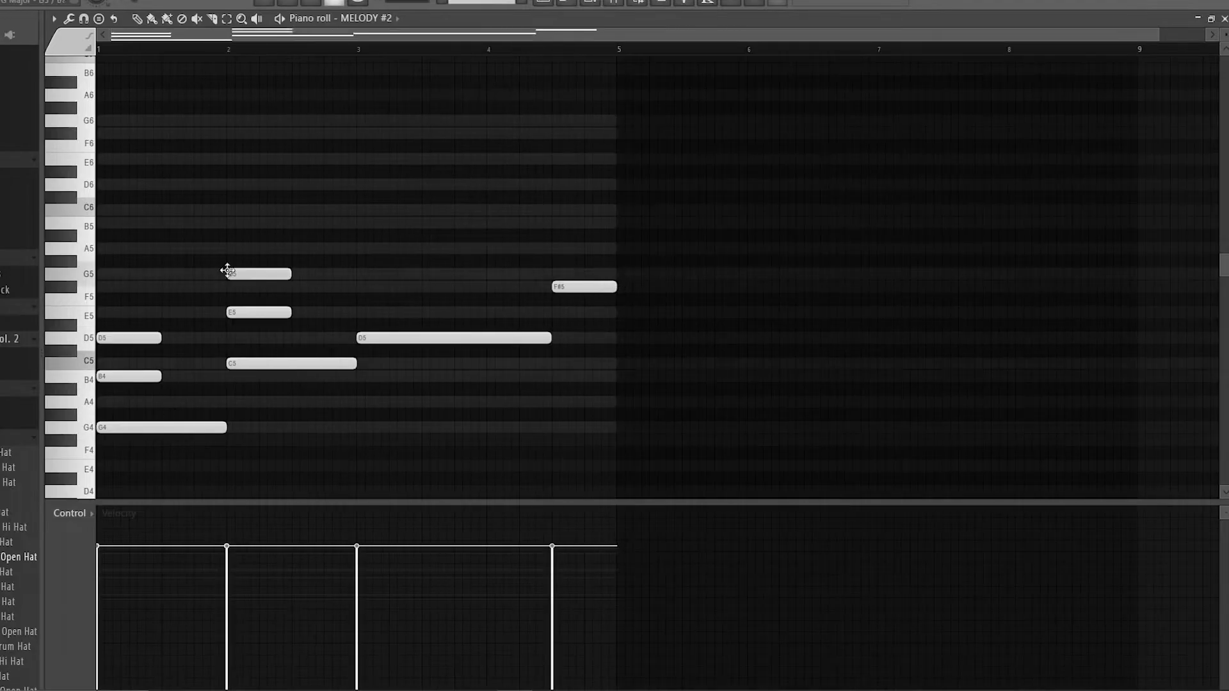
- Add A5 and F#5 notes above the long D5 at bar 3 in MELODY #2
{"action": "left_click", "coordinate": [368, 247]}
{"action": "left_click", "coordinate": [368, 282]}
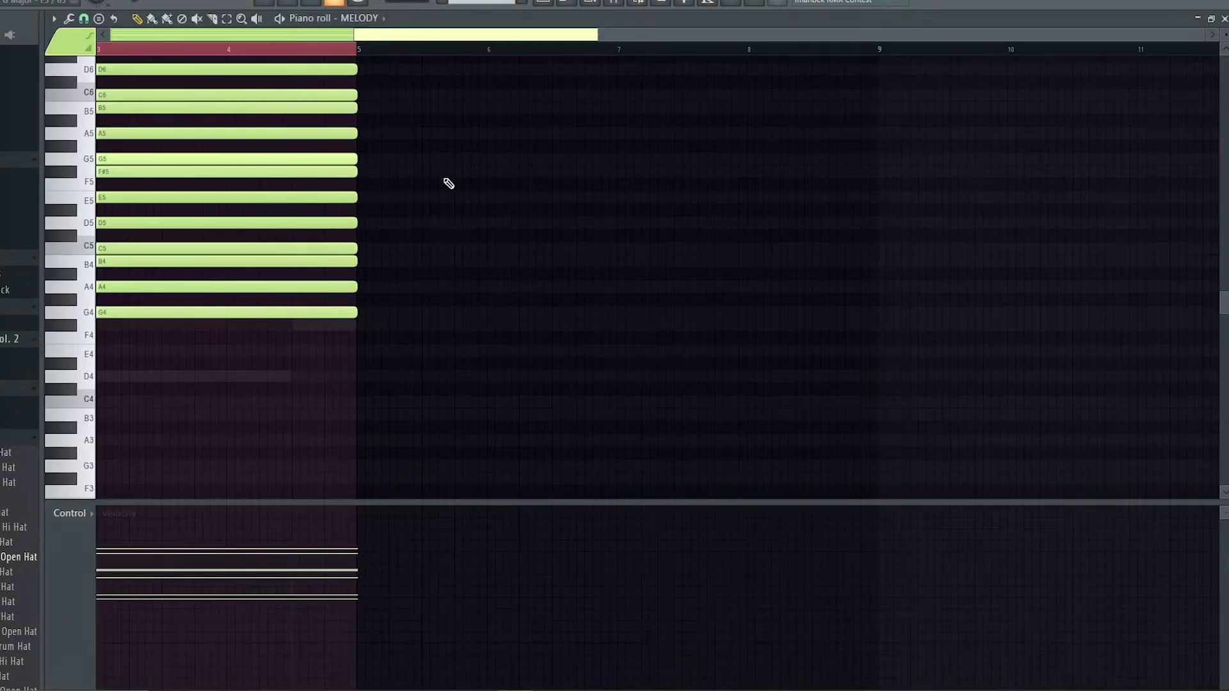
- Switch the piano roll to MELODY #2 and bring its full four-bar chord progression into view
{"action": "left_click", "coordinate": [359, 18]}
{"action": "left_click", "coordinate": [390, 85]}
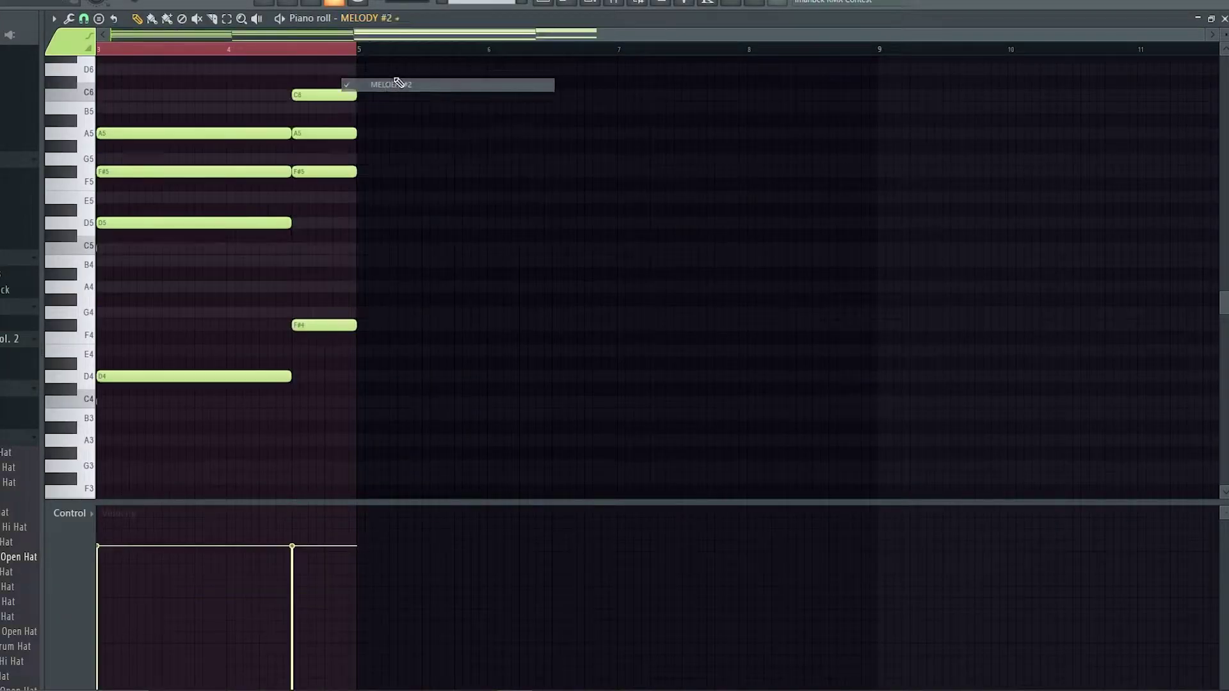
{"action": "left_click_drag", "start_coordinate": [486, 36], "coordinate": [211, 74]}
{"action": "scroll", "coordinate": [441, 165], "scroll_direction": "down", "scroll_amount": 1}
{"action": "scroll", "coordinate": [444, 217], "scroll_direction": "up", "scroll_amount": 4}
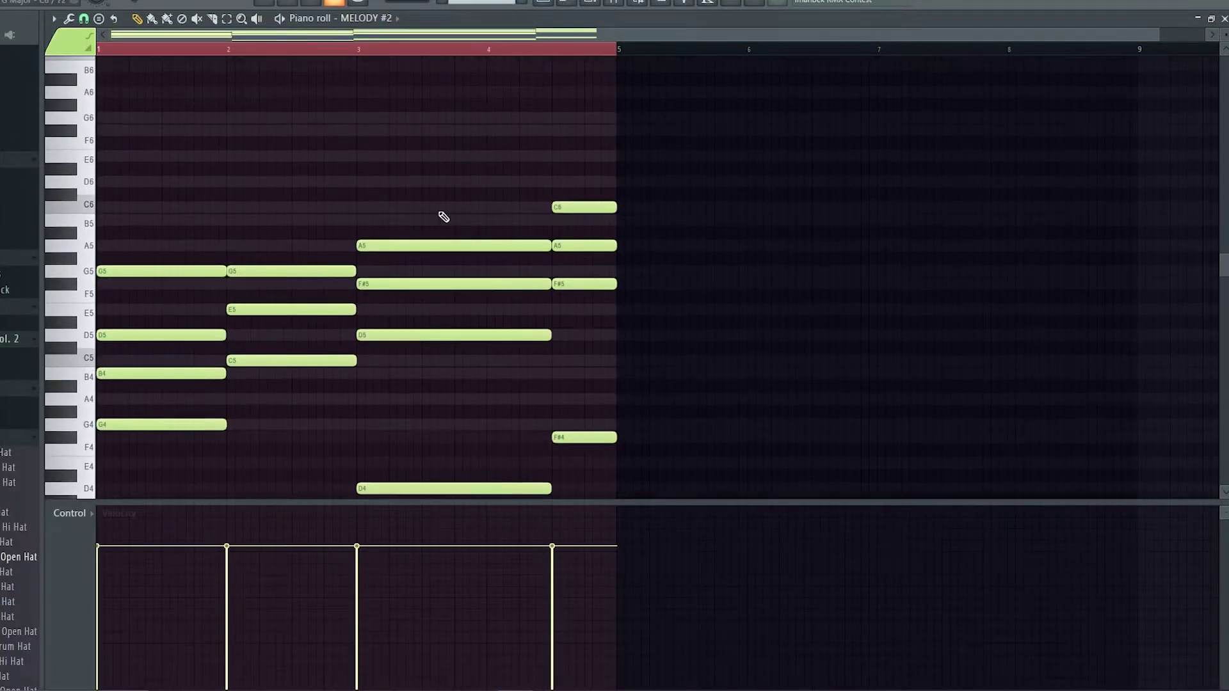
{"action": "scroll", "coordinate": [443, 216], "scroll_direction": "down", "scroll_amount": 3}
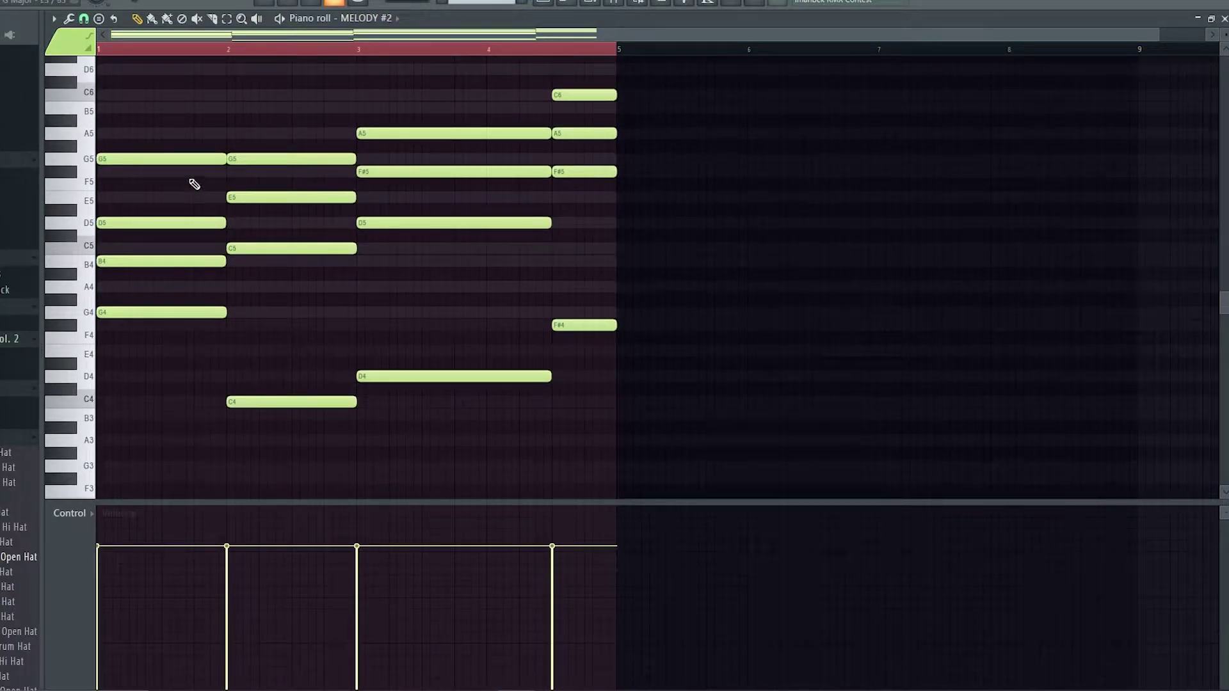
- Highlight the MELODY #2 chords one after another to examine their timing, and clear the selection
{"action": "key", "text": "ctrl+Right"}
{"action": "key", "text": "ctrl+Right"}
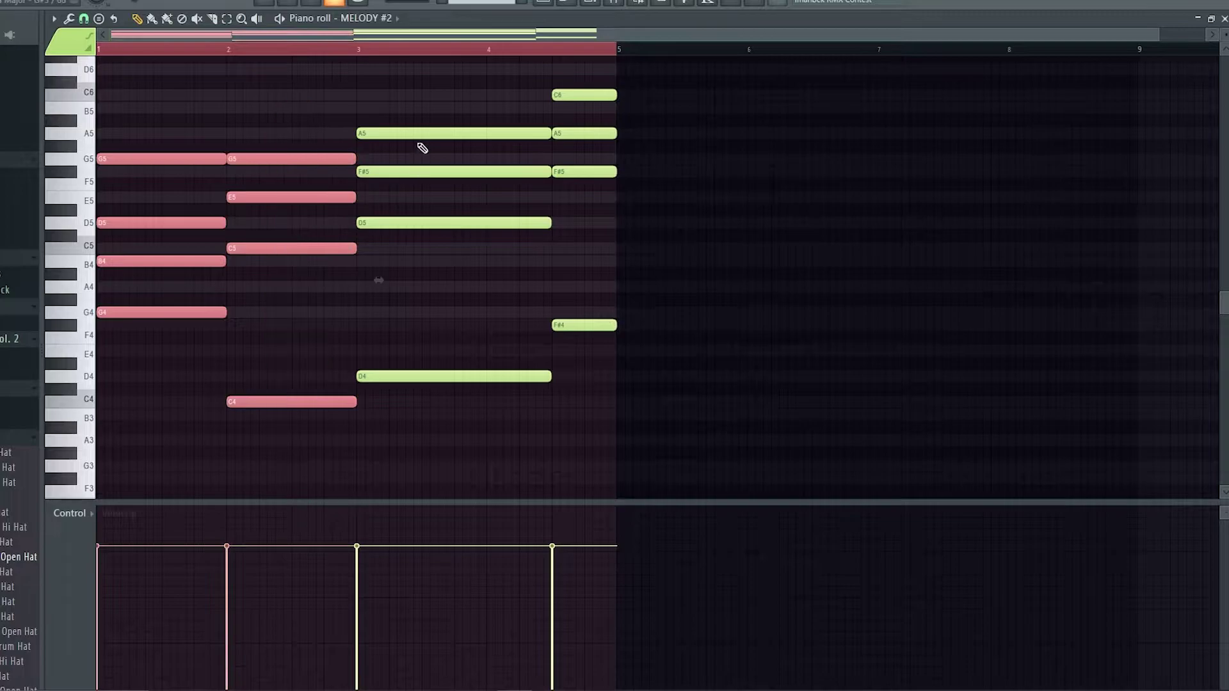
{"action": "key", "text": "ctrl+Right"}
{"action": "left_click_drag", "start_coordinate": [590, 59], "coordinate": [582, 467]}
{"action": "key", "text": "ctrl+d"}
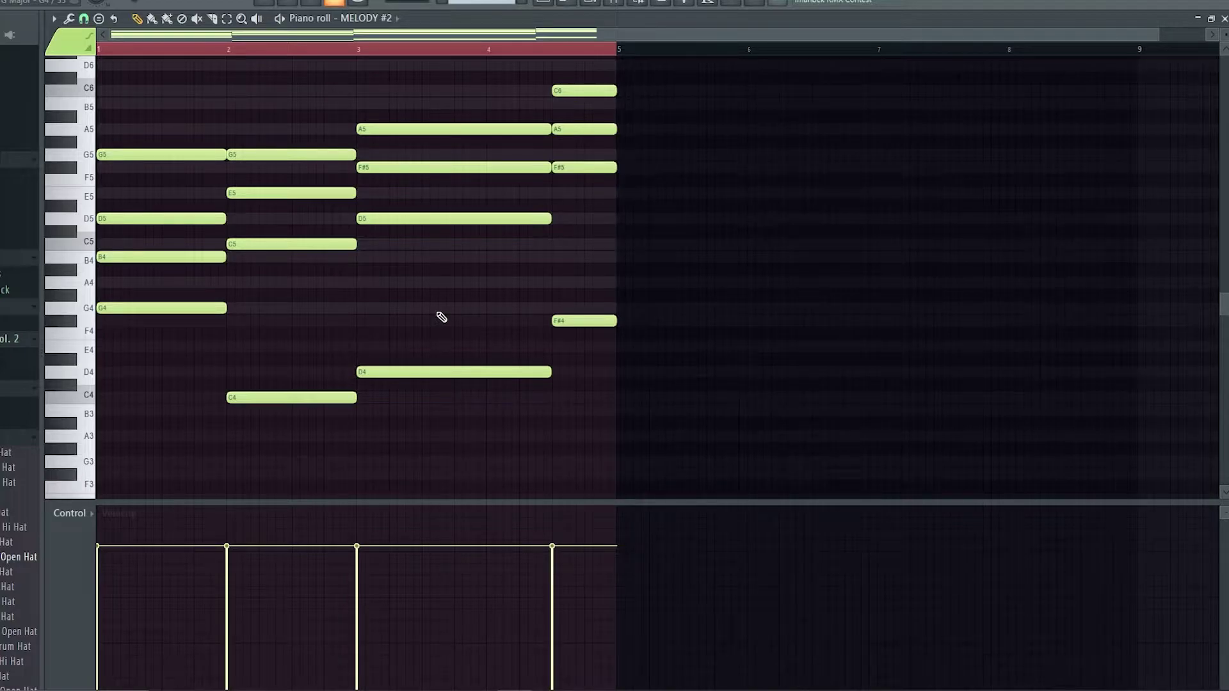
- Split held chord notes in bars 2 and 3 with the Slice tool, including the bar 2 E5, and open the note tools
{"action": "left_click", "coordinate": [212, 18]}
{"action": "left_click", "coordinate": [292, 193]}
{"action": "left_click_drag", "start_coordinate": [519, 192], "coordinate": [505, 119]}
{"action": "left_click_drag", "start_coordinate": [437, 177], "coordinate": [395, 121]}
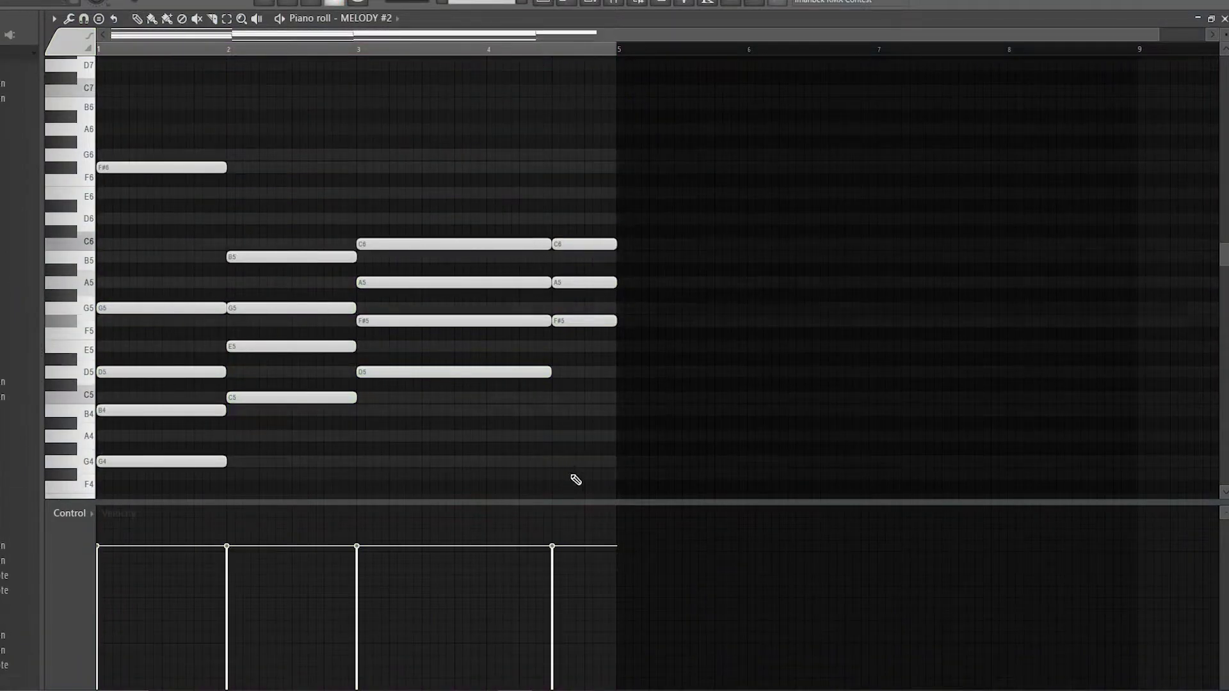
{"action": "left_click", "coordinate": [68, 18]}
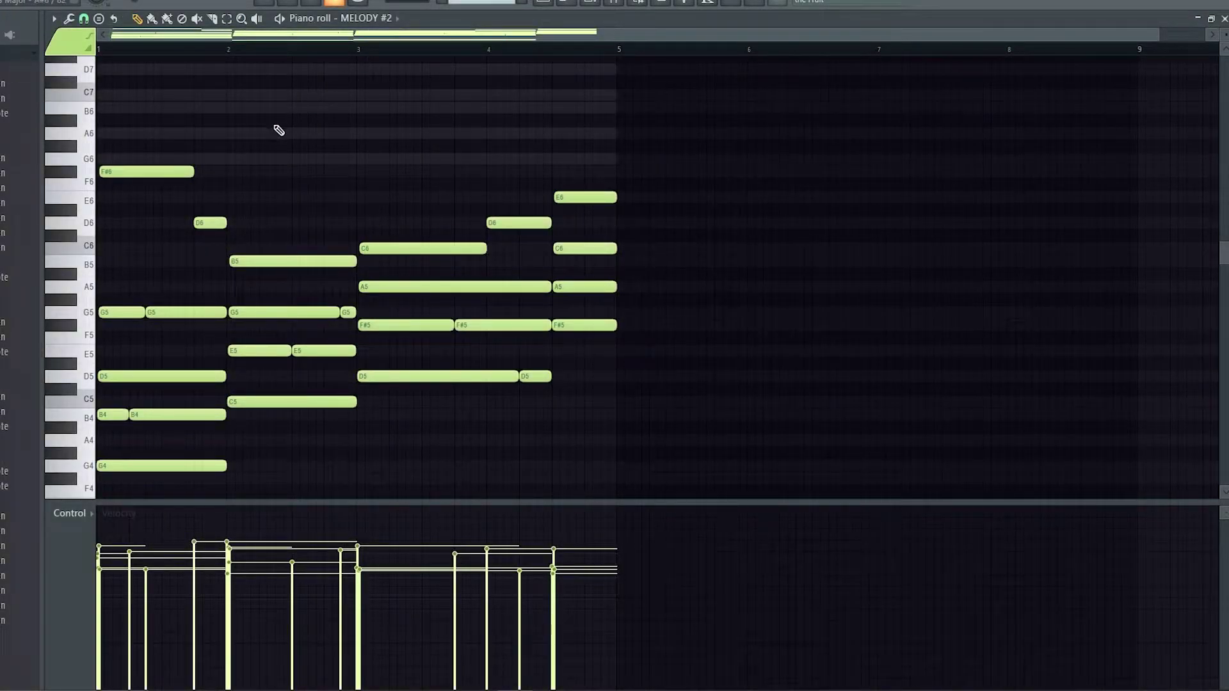
- Highlight the re-struck chord notes G5, B4, E5, F#5 and D5 across bars 1 to 4 to examine their rhythm, and clear the selection
{"action": "scroll", "coordinate": [307, 134], "scroll_direction": "down", "scroll_amount": 4}
{"action": "scroll", "coordinate": [316, 140], "scroll_direction": "up", "scroll_amount": 4}
{"action": "left_click_drag", "start_coordinate": [160, 293], "coordinate": [165, 416]}
{"action": "left_click", "coordinate": [348, 313], "text": "ctrl+shift"}
{"action": "left_click", "coordinate": [323, 351], "text": "ctrl+shift"}
{"action": "left_click", "coordinate": [487, 325], "text": "ctrl+shift"}
{"action": "left_click", "coordinate": [534, 376], "text": "ctrl+shift"}
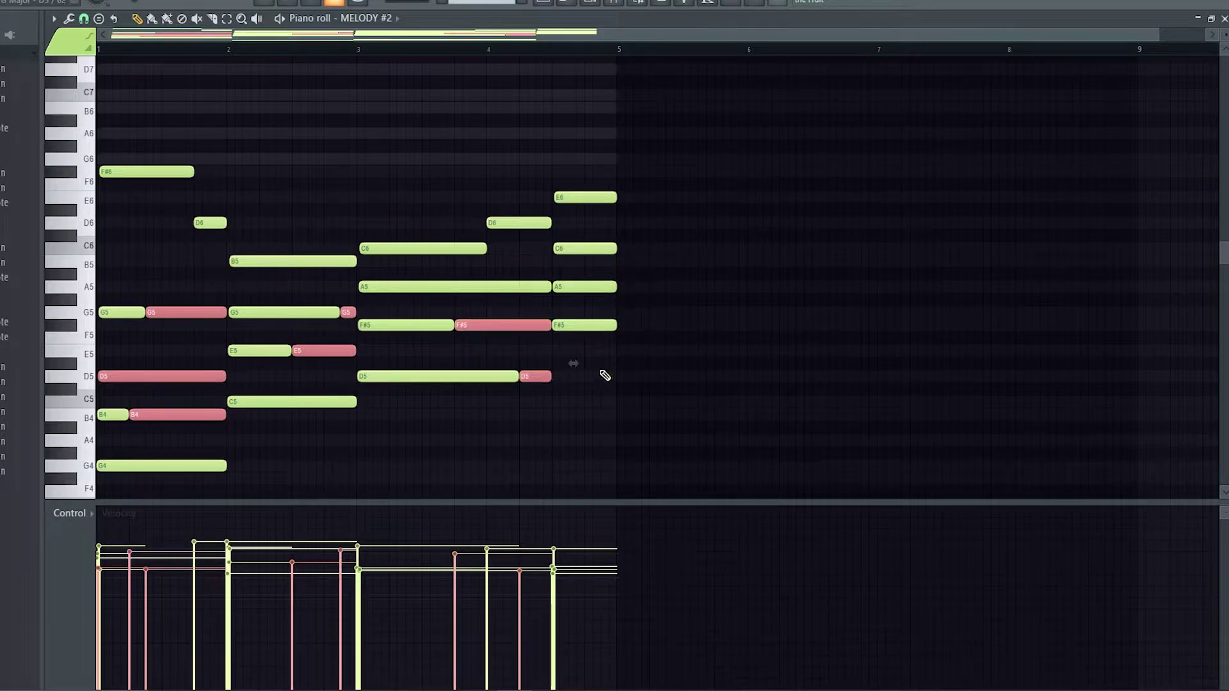
{"action": "left_click", "coordinate": [474, 130]}
{"action": "right_click", "coordinate": [473, 130]}
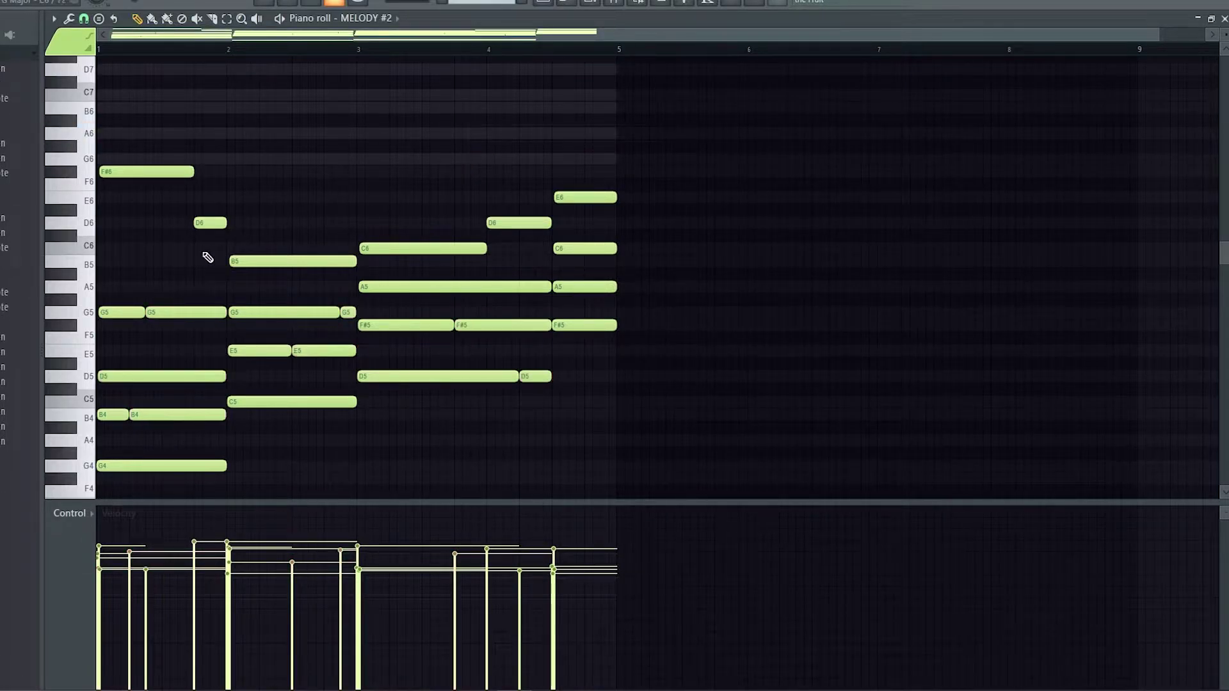
- Highlight the top melody notes F#6, D6 and C6 above the chords, clear the selection and view the bass notes
{"action": "left_click_drag", "start_coordinate": [219, 254], "coordinate": [118, 163]}
{"action": "left_click_drag", "start_coordinate": [539, 266], "coordinate": [444, 246]}
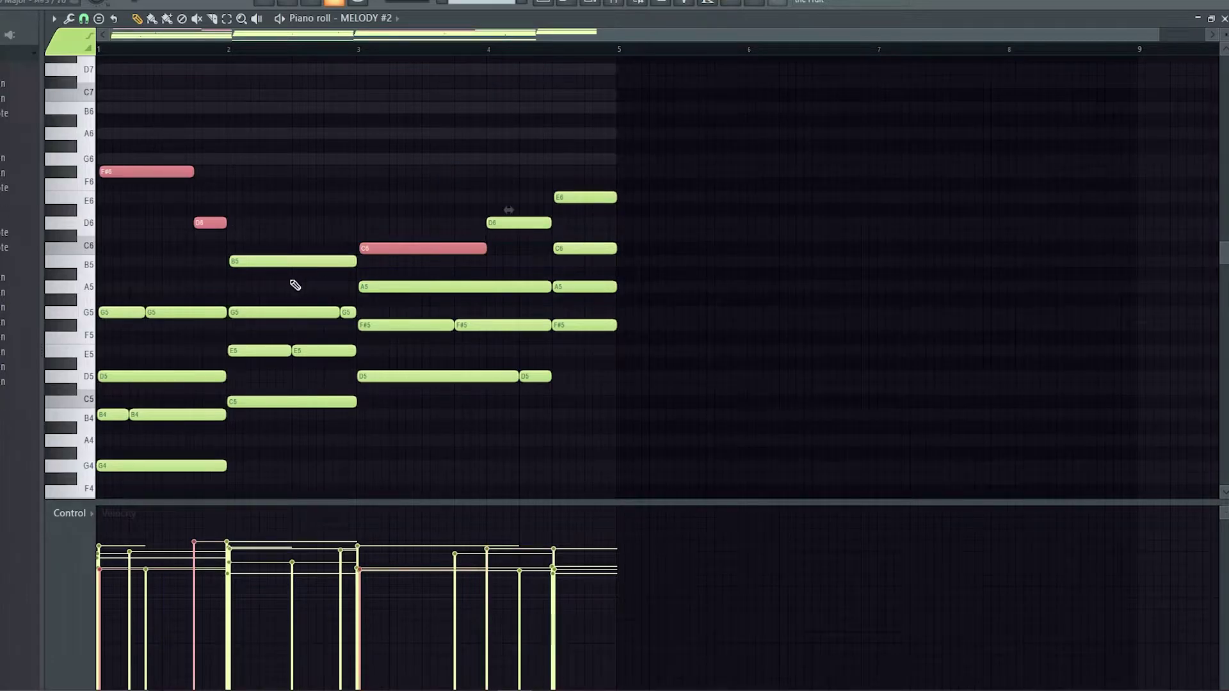
{"action": "left_click", "coordinate": [393, 132]}
{"action": "right_click", "coordinate": [397, 132]}
{"action": "scroll", "coordinate": [268, 327], "scroll_direction": "down", "scroll_amount": 3}
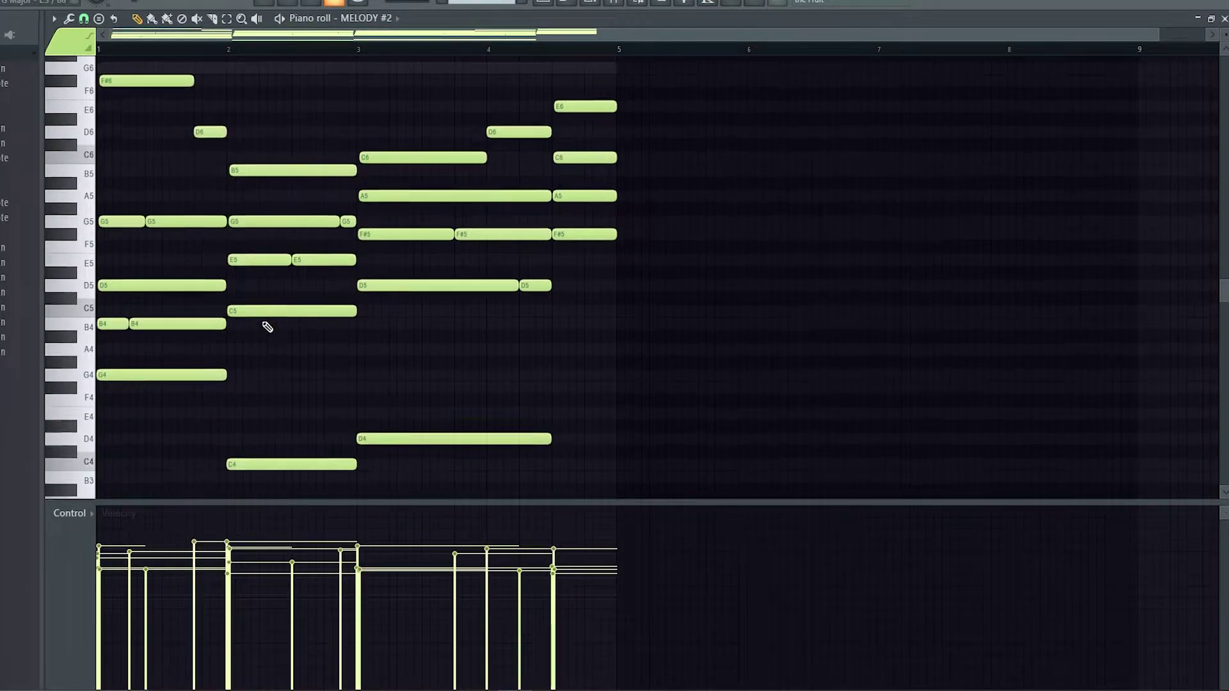
{"action": "scroll", "coordinate": [268, 328], "scroll_direction": "down", "scroll_amount": 1}
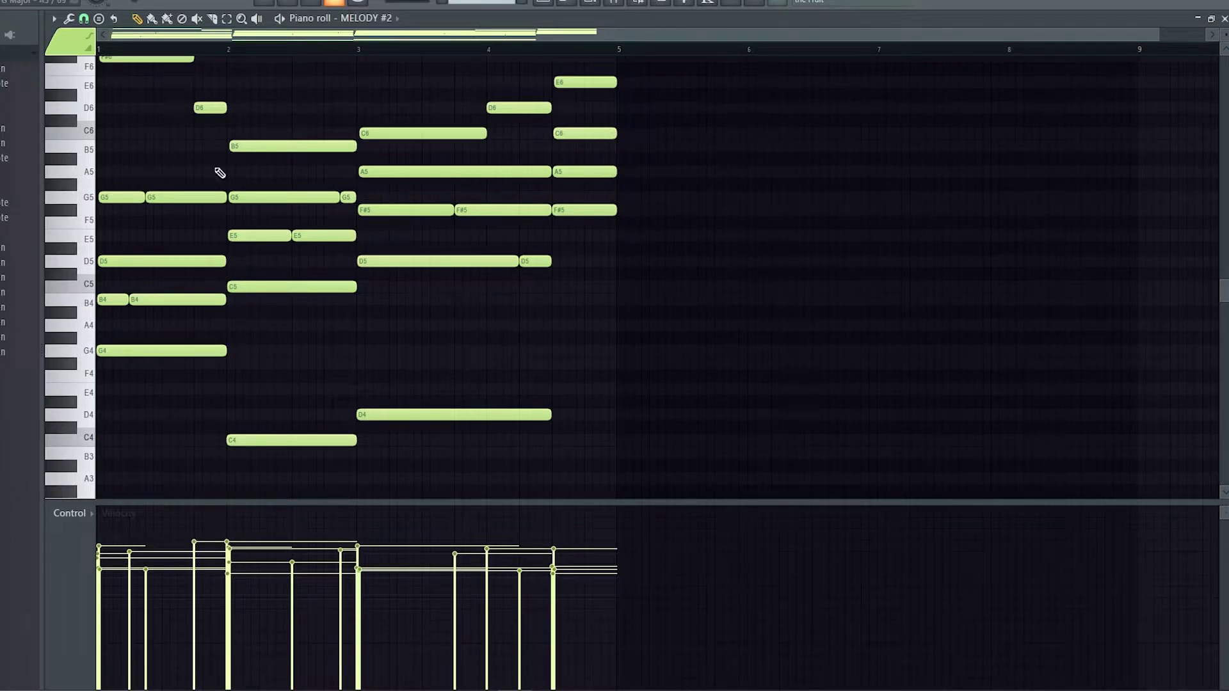
- Review the available piano roll note tools, such as Strum and Randomize, and close the list
{"action": "left_click", "coordinate": [73, 20]}
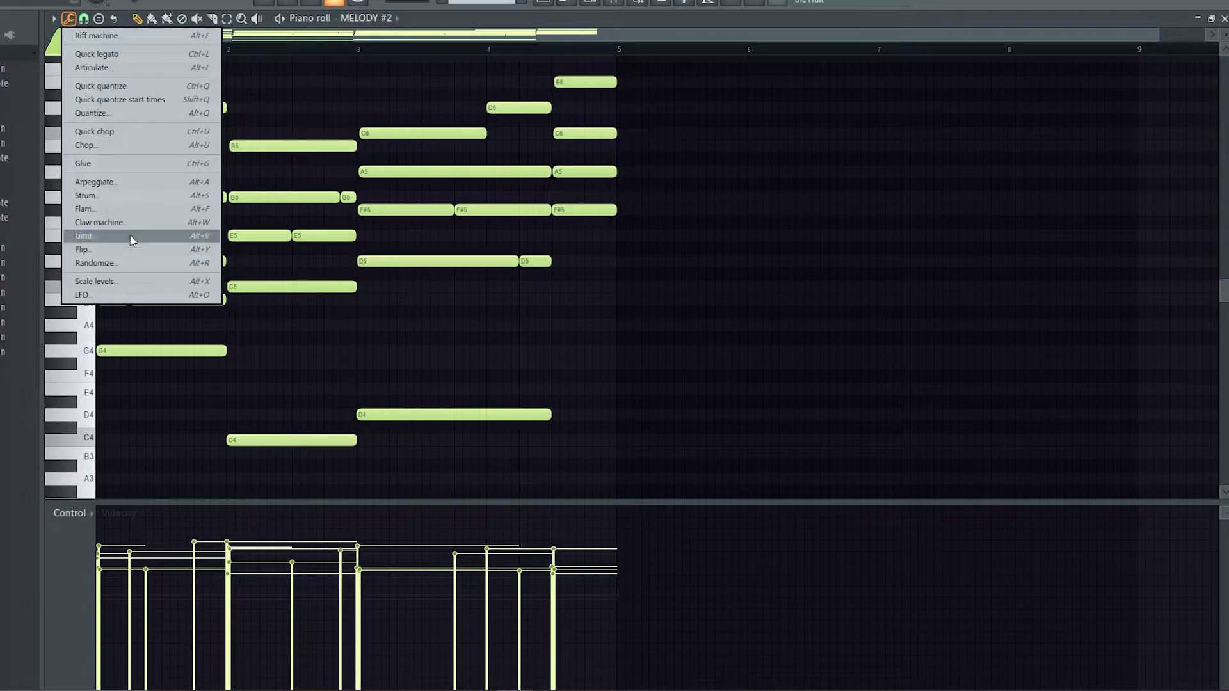
{"action": "left_click", "coordinate": [290, 41]}
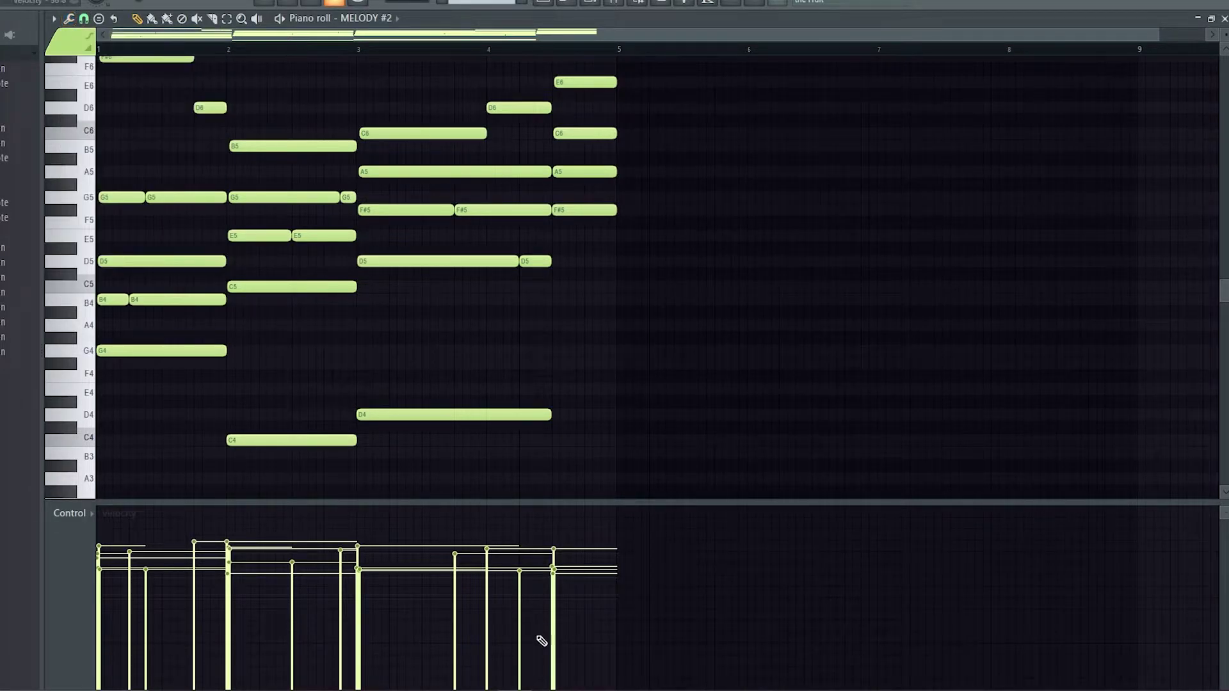
- Check Pattern 2 in the playlist and channel rack, reopen MELODY #2 in the piano roll and play it through
{"action": "left_click", "coordinate": [543, 7]}
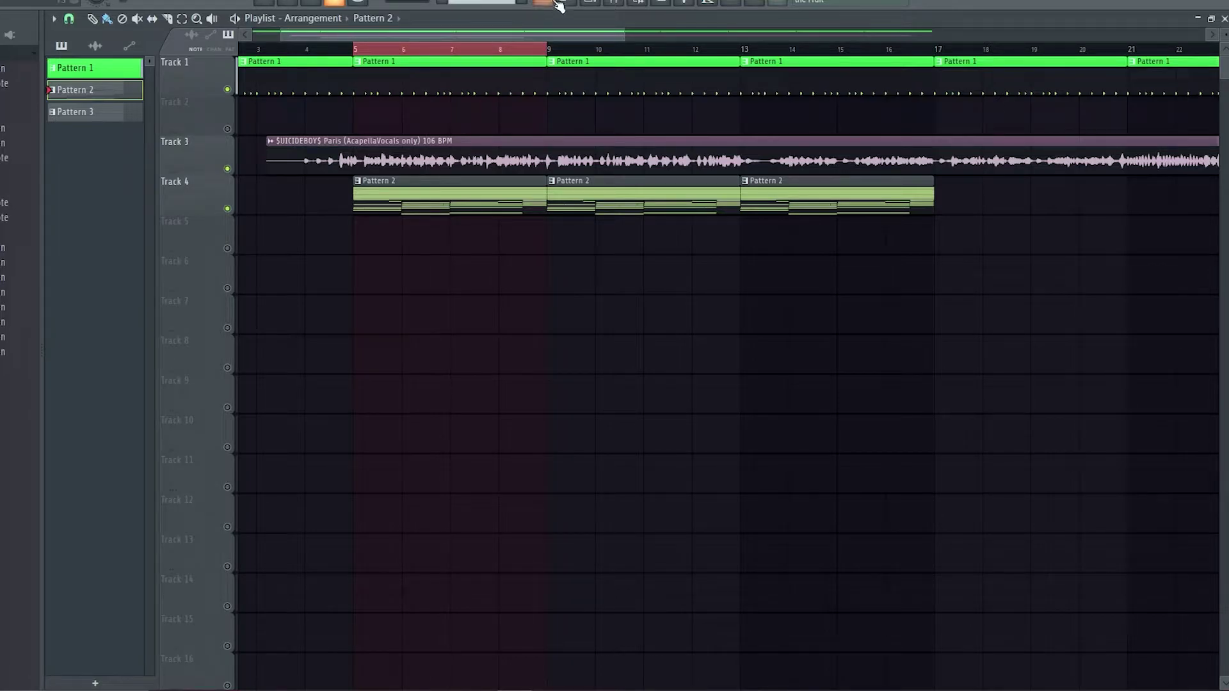
{"action": "left_click", "coordinate": [588, 6]}
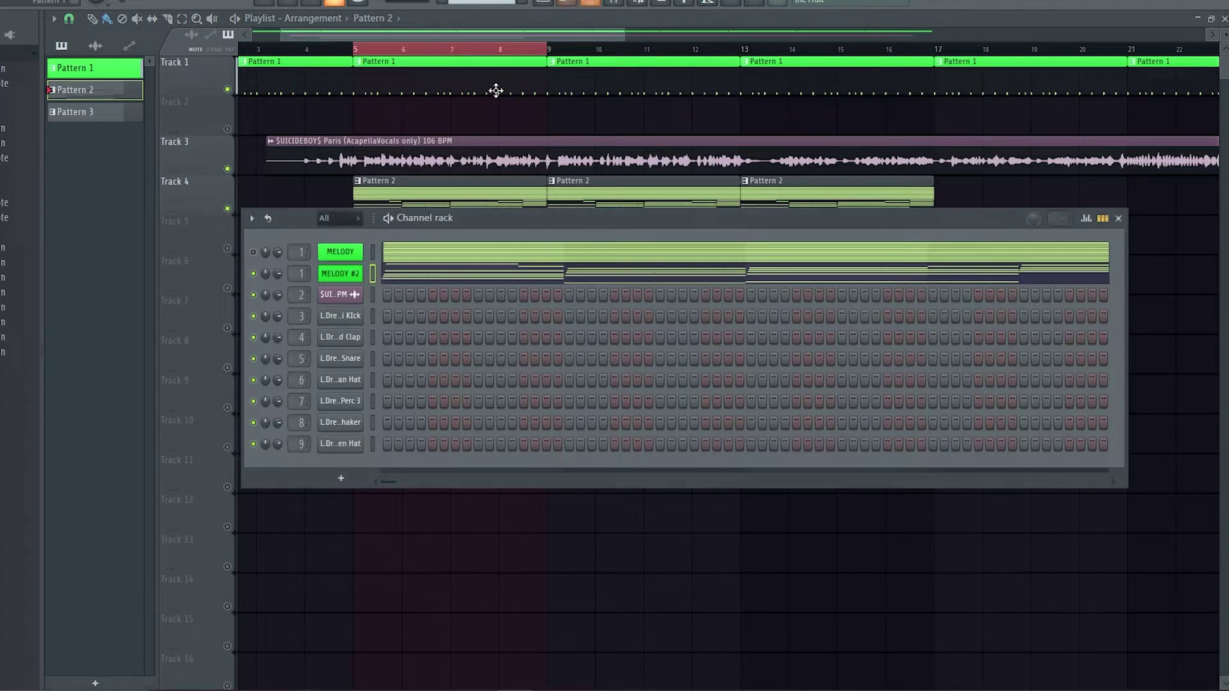
{"action": "left_click", "coordinate": [431, 283]}
{"action": "scroll", "coordinate": [558, 205], "scroll_direction": "up", "scroll_amount": 1}
{"action": "key", "text": "space"}
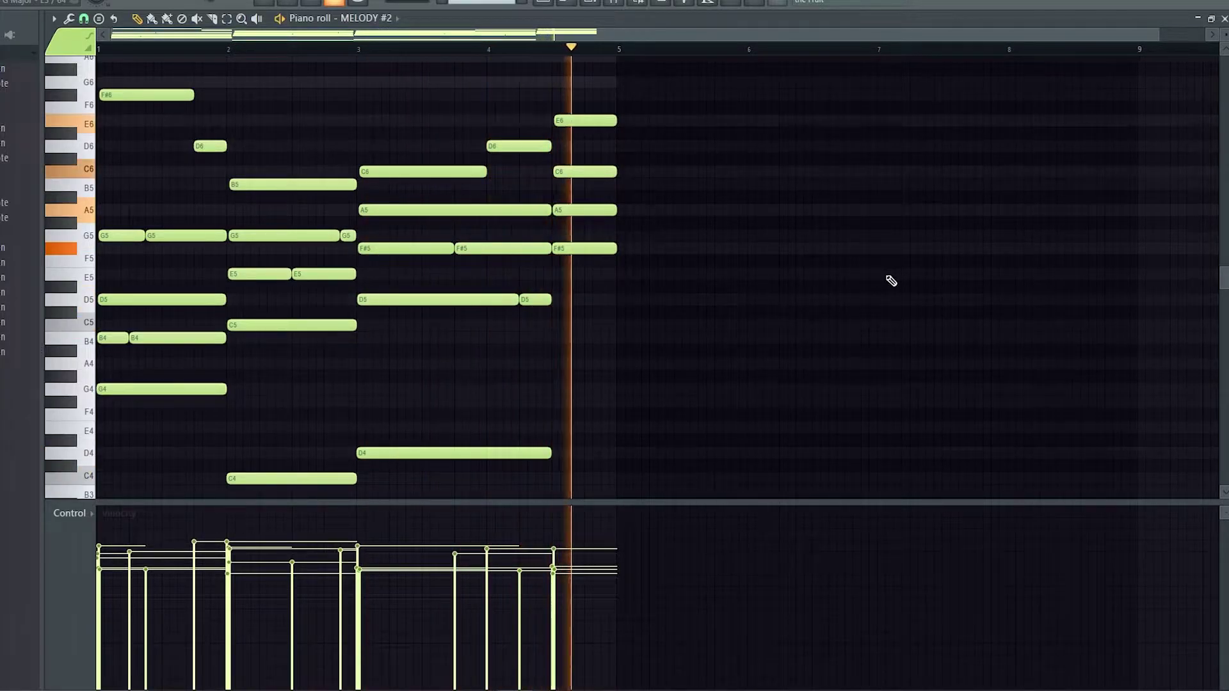
{"action": "key", "text": "space"}
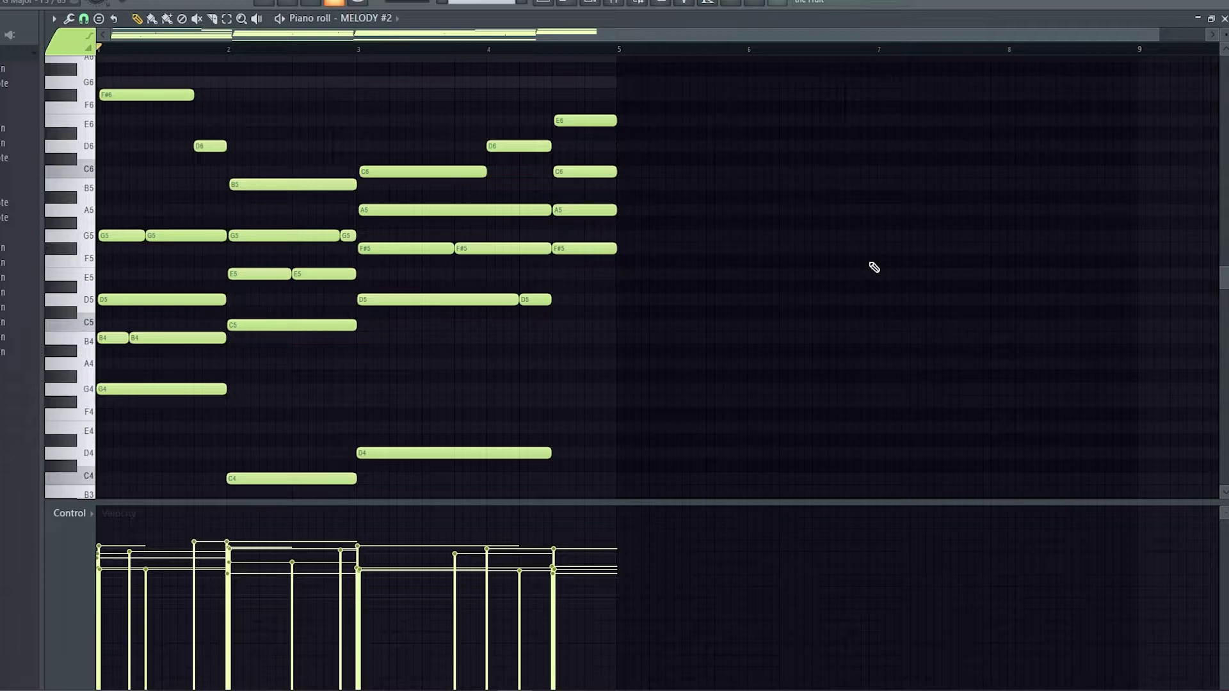
- Add an F#4 bass note one octave below the final F#5 and return the playhead to the start
{"action": "left_click", "coordinate": [583, 248]}
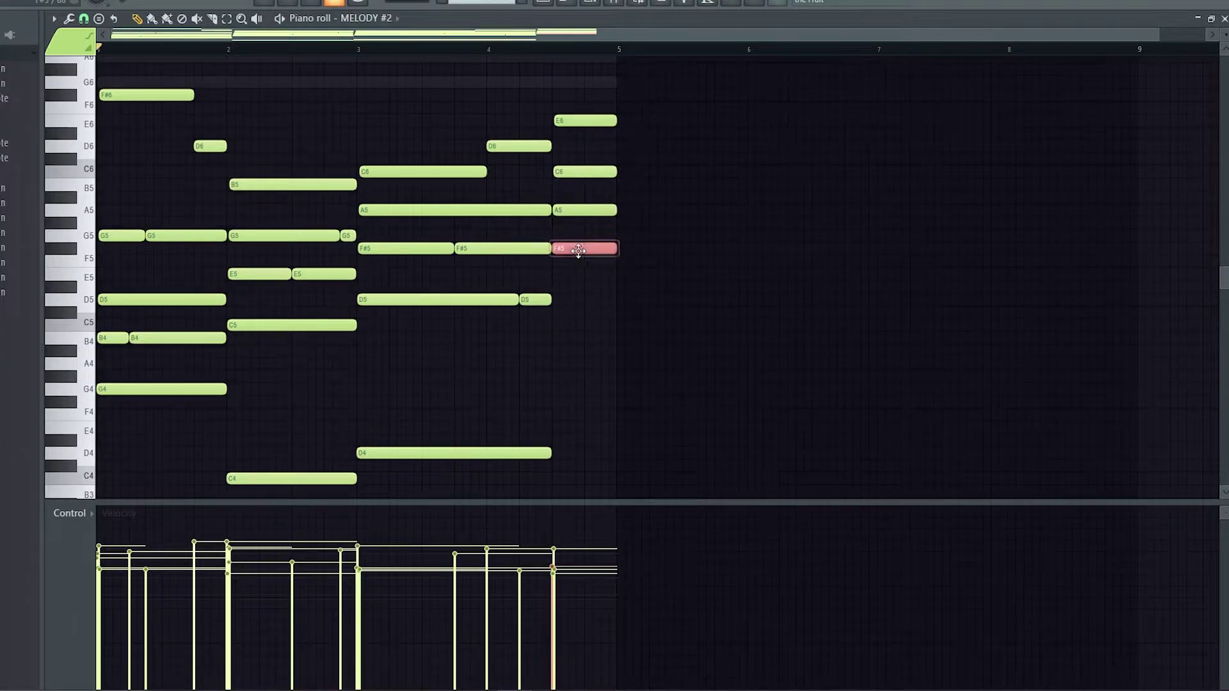
{"action": "key", "text": "shift+Down"}
{"action": "left_click", "coordinate": [471, 47]}
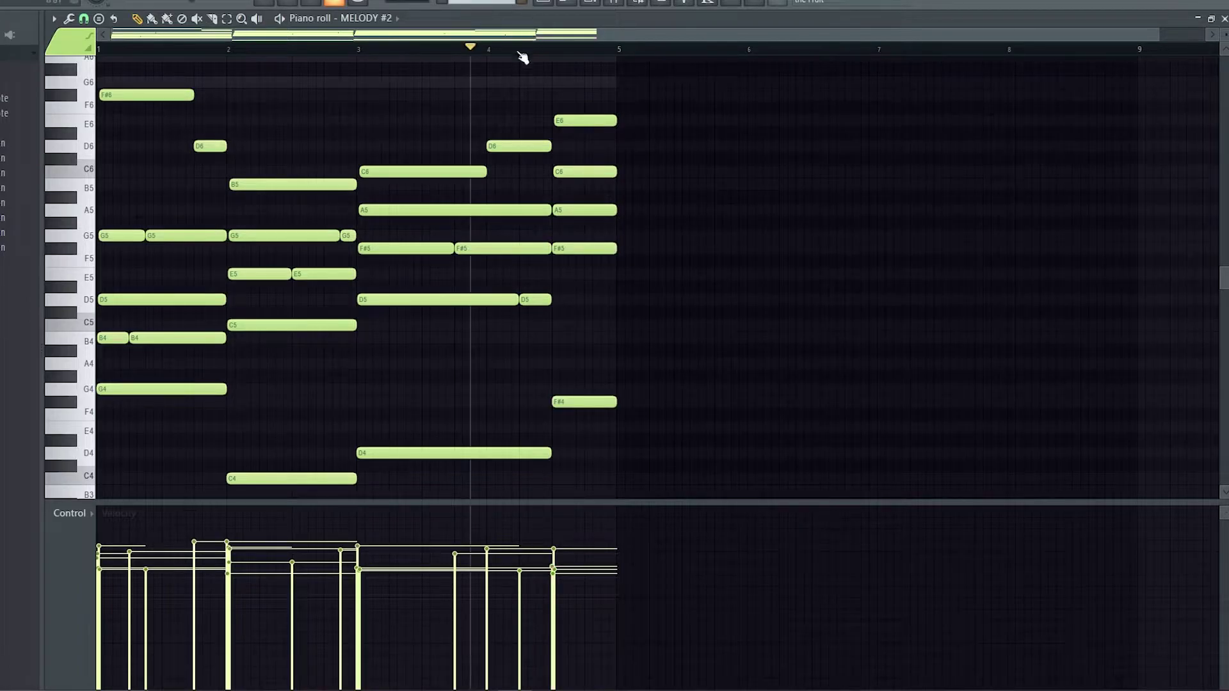
{"action": "scroll", "coordinate": [332, 58], "scroll_direction": "up", "scroll_amount": 1}
{"action": "left_click", "coordinate": [99, 48]}
- Go to the playlist and place the playhead at bar 5, where the Pattern 2 clips start
{"action": "left_click", "coordinate": [539, 9]}
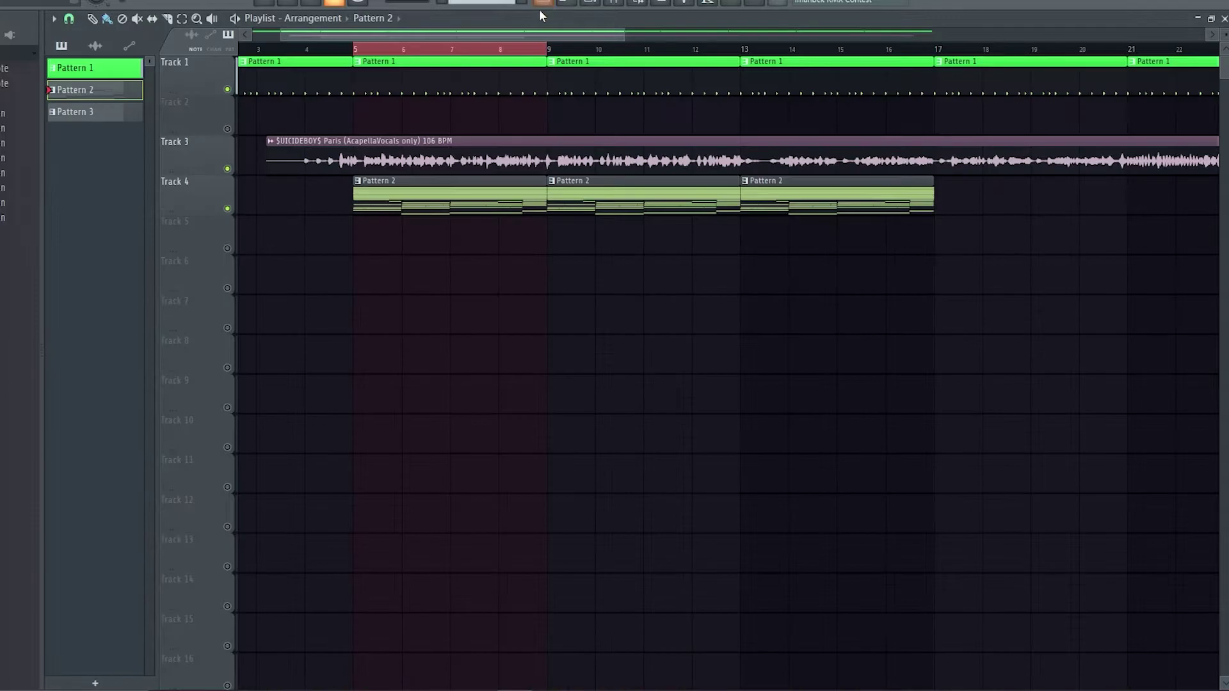
{"action": "left_click", "coordinate": [353, 48]}
- Open the MELODY #3 notes from the channel rack and switch the piano roll to MELODY #4
{"action": "left_click", "coordinate": [590, 4]}
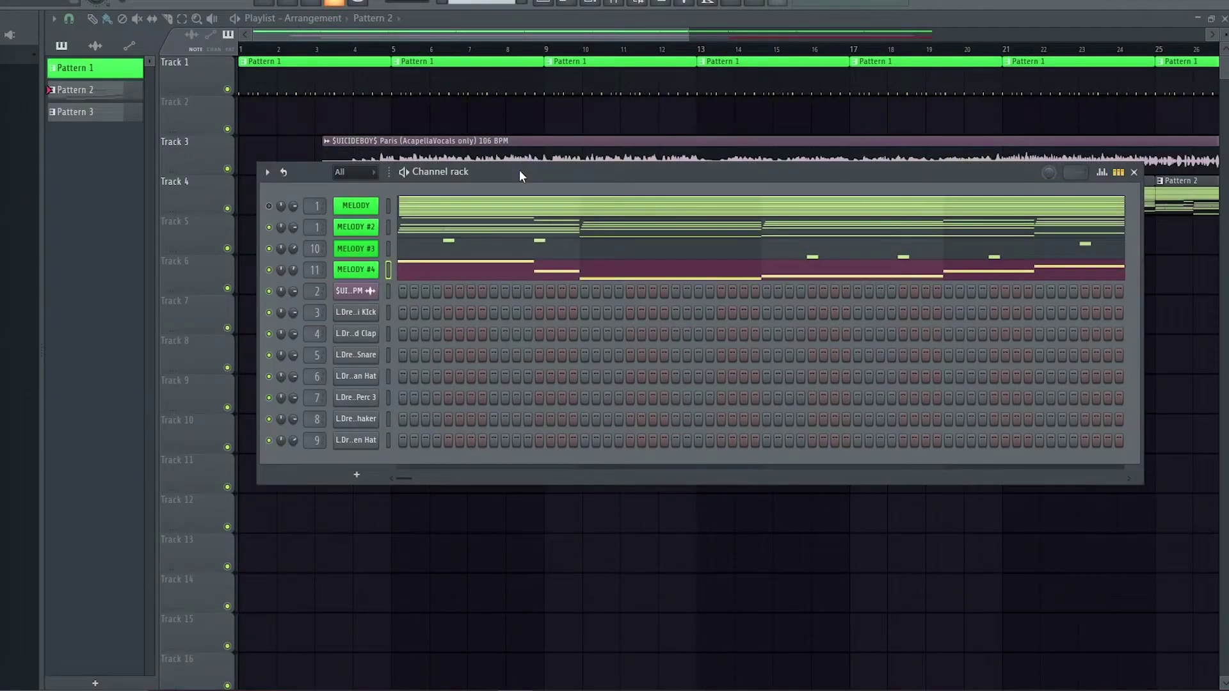
{"action": "left_click", "coordinate": [499, 247]}
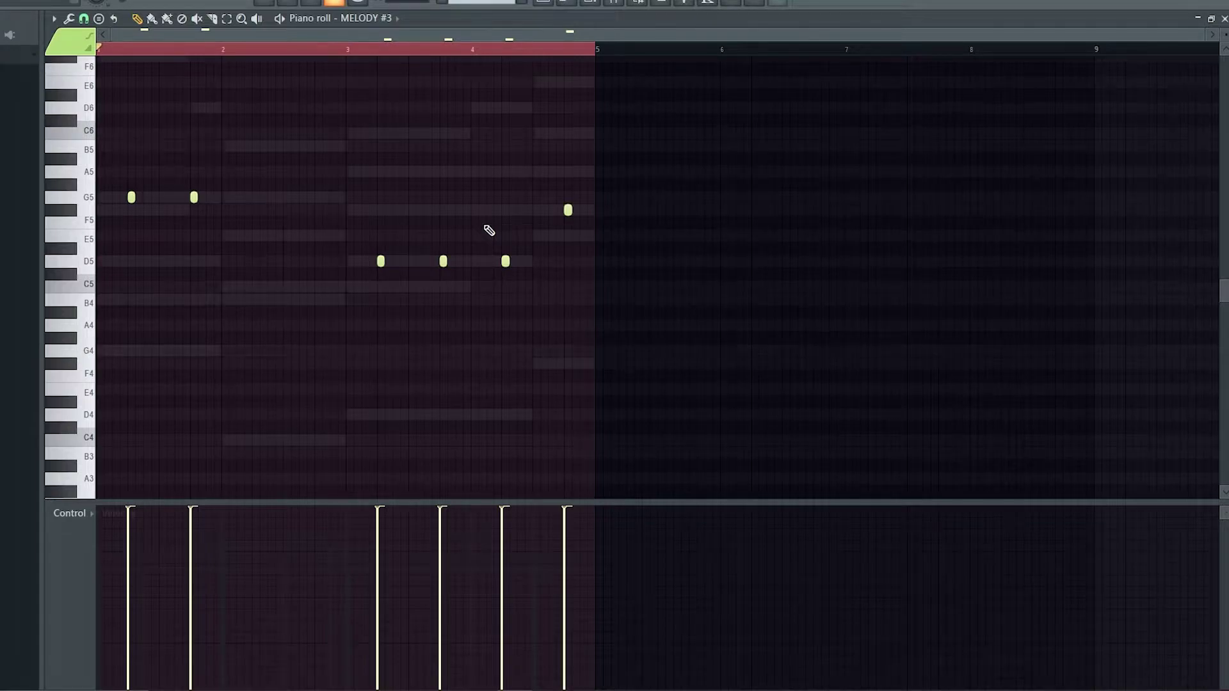
{"action": "left_click", "coordinate": [369, 25]}
{"action": "left_click", "coordinate": [397, 112]}
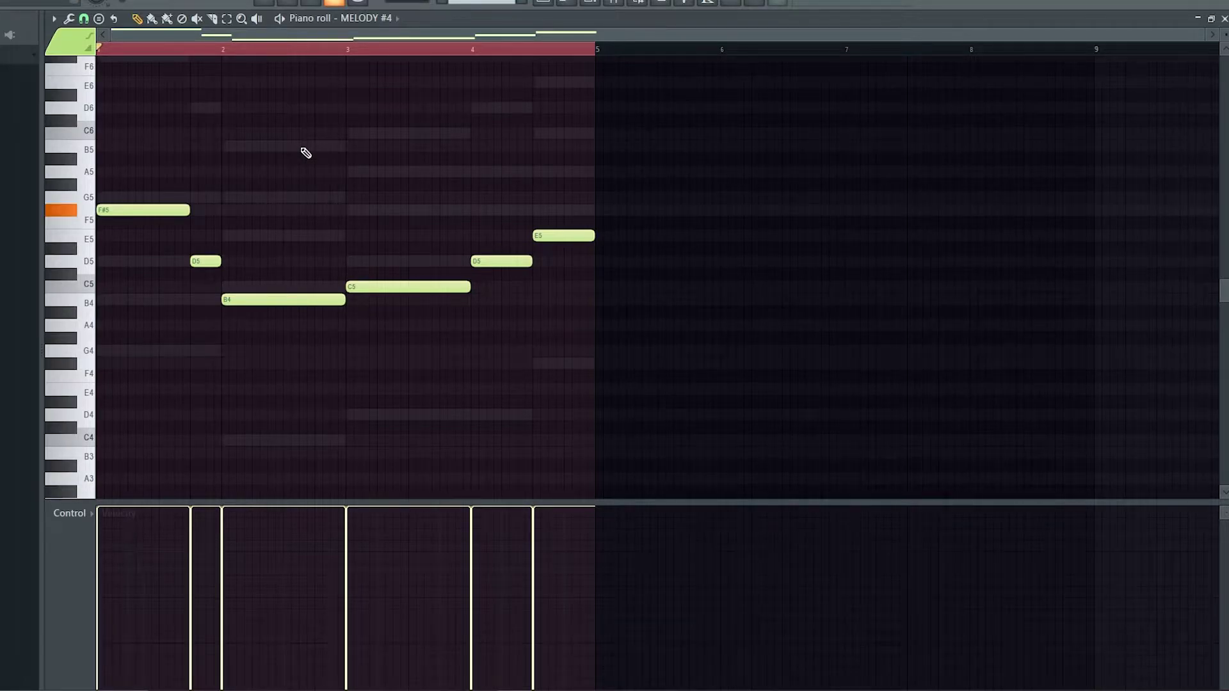
- Show the channel rack and open the mixer to view the MELODY #3 and MELODY #4 tracks
{"action": "left_click", "coordinate": [590, 4]}
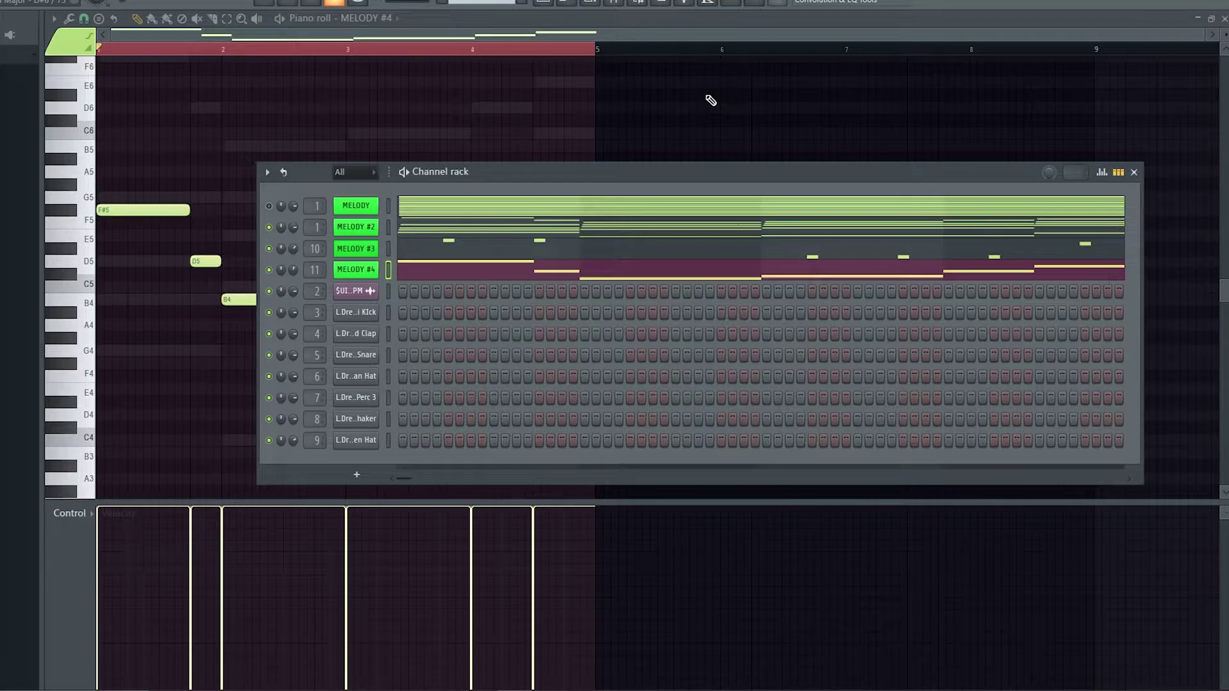
{"action": "left_click", "coordinate": [611, 3]}
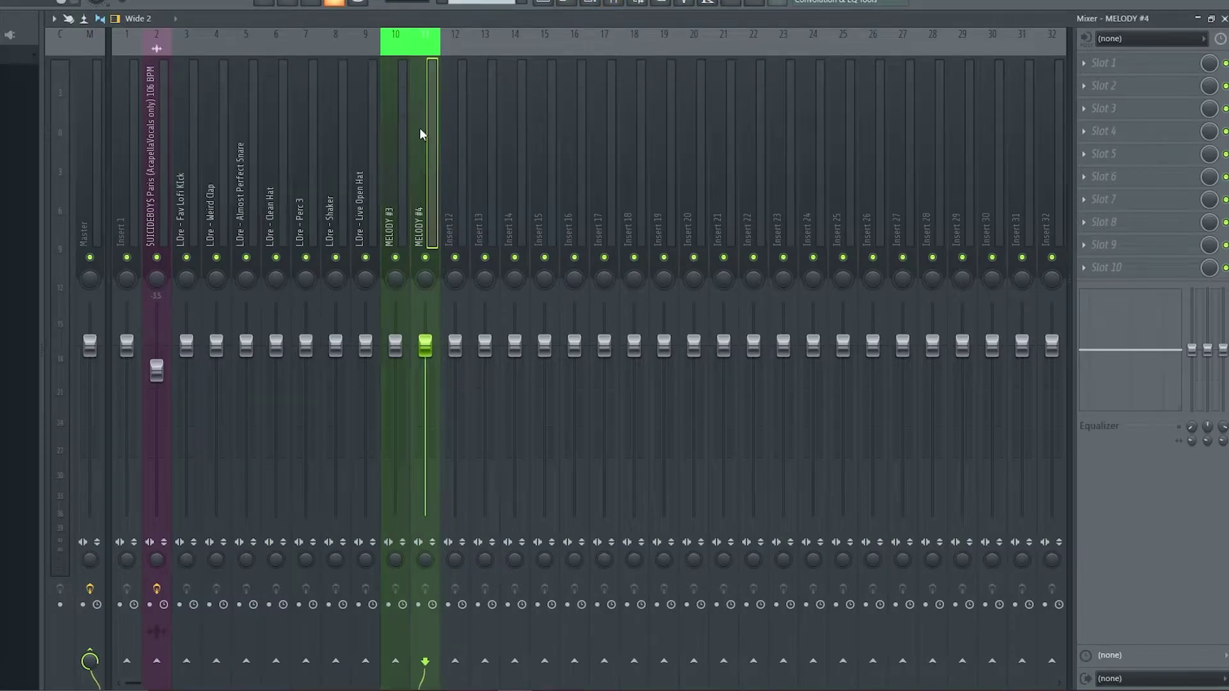
- Inspect the ValhallaSupermassive, Fruity parametric EQ 2, RC-20 Retro Color and Fruity soft clipper effects on the Insert 1 mixer track
{"action": "left_click", "coordinate": [555, 4]}
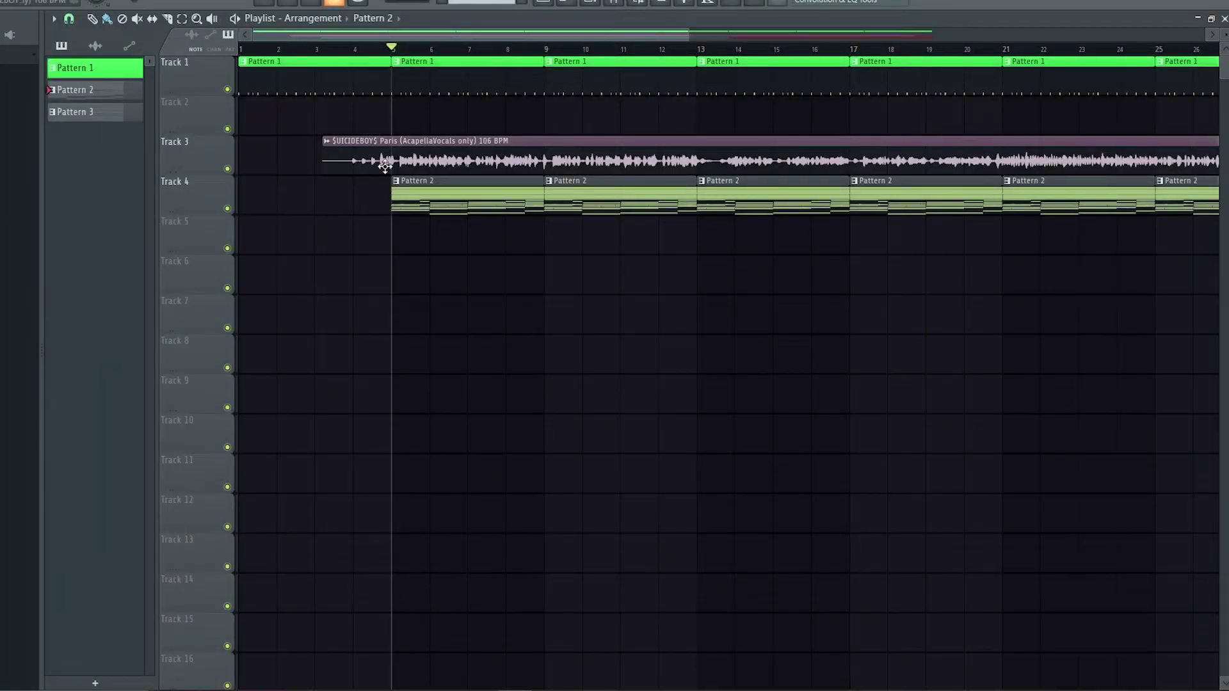
{"action": "key", "text": "F9"}
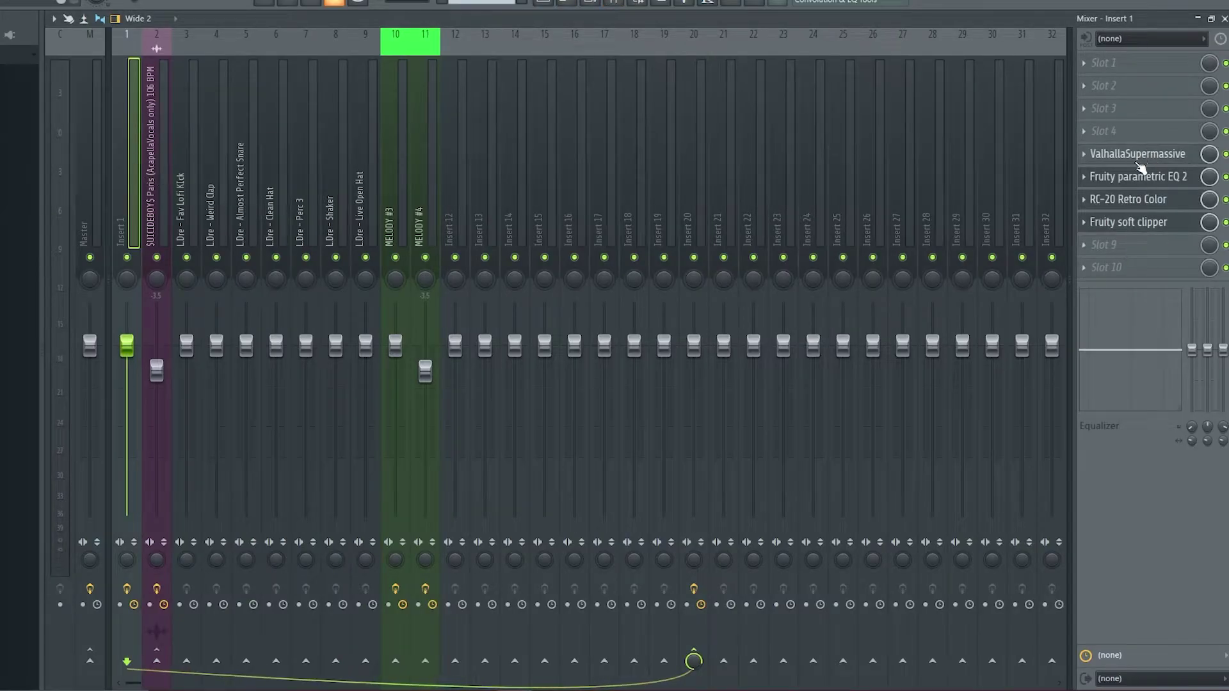
{"action": "left_click", "coordinate": [1138, 158]}
{"action": "left_click", "coordinate": [1138, 162]}
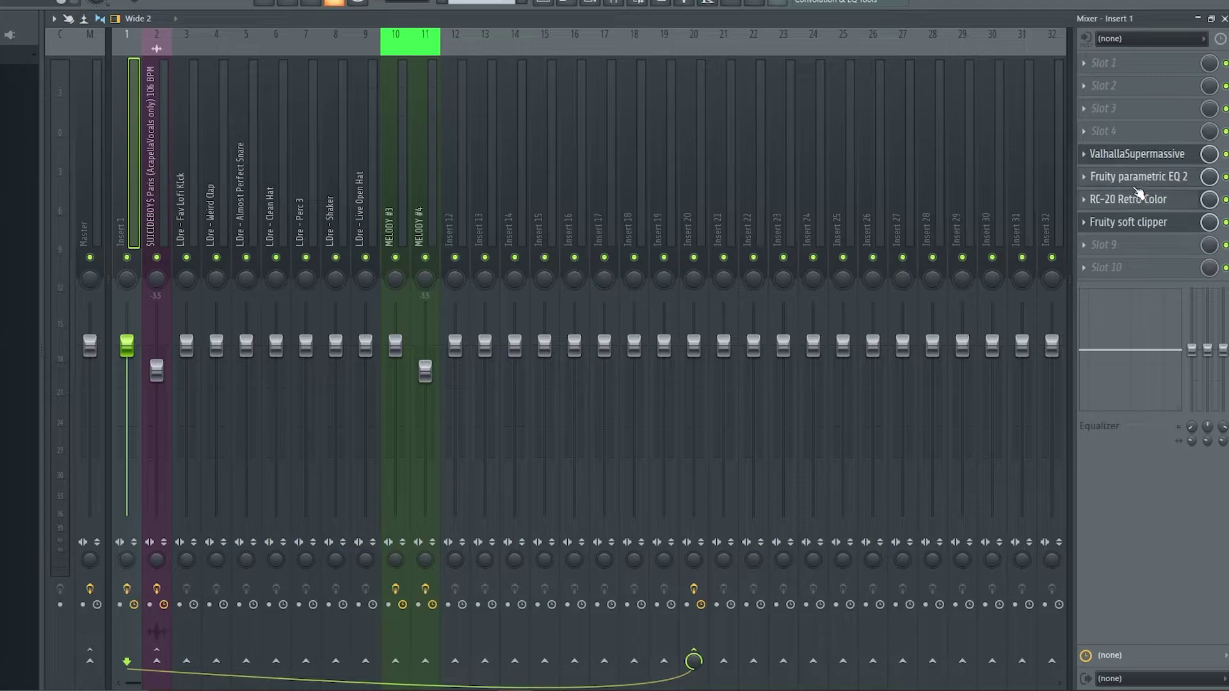
{"action": "left_click", "coordinate": [1136, 179]}
{"action": "left_click", "coordinate": [1139, 200]}
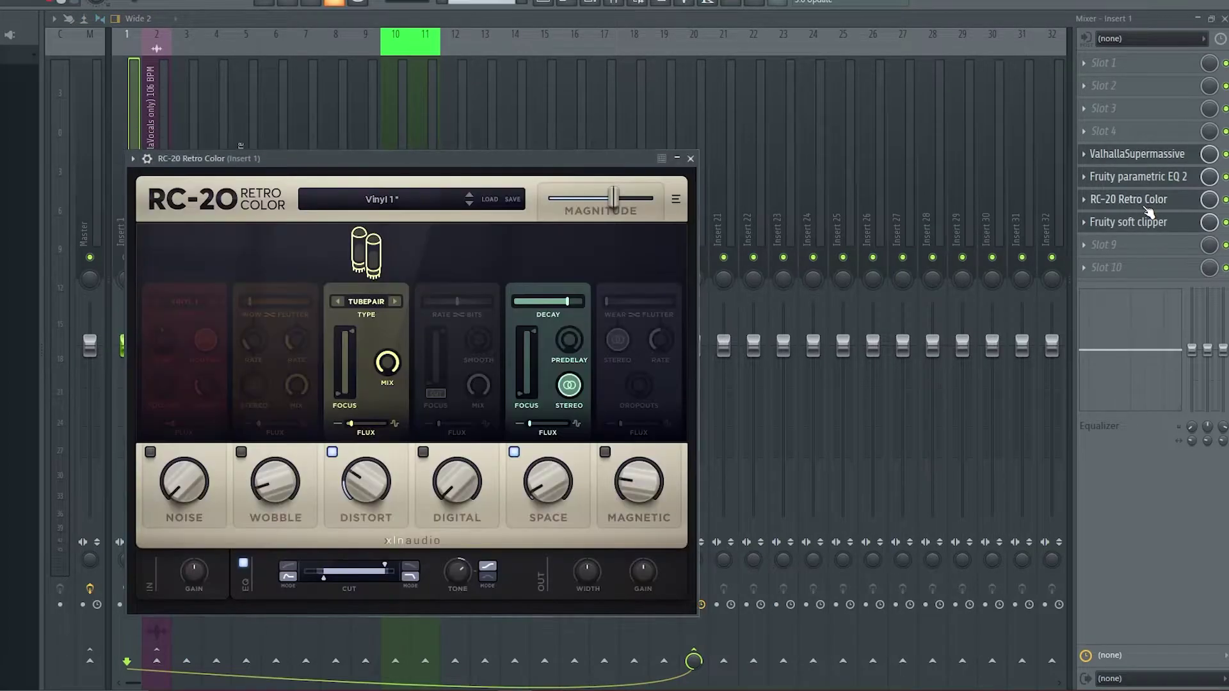
{"action": "left_click", "coordinate": [1140, 204]}
{"action": "left_click", "coordinate": [1140, 226]}
- Inspect the ValhallaSupermassive and RC-20 Retro Color settings on the MELODY #3 mixer track
{"action": "left_click", "coordinate": [385, 168]}
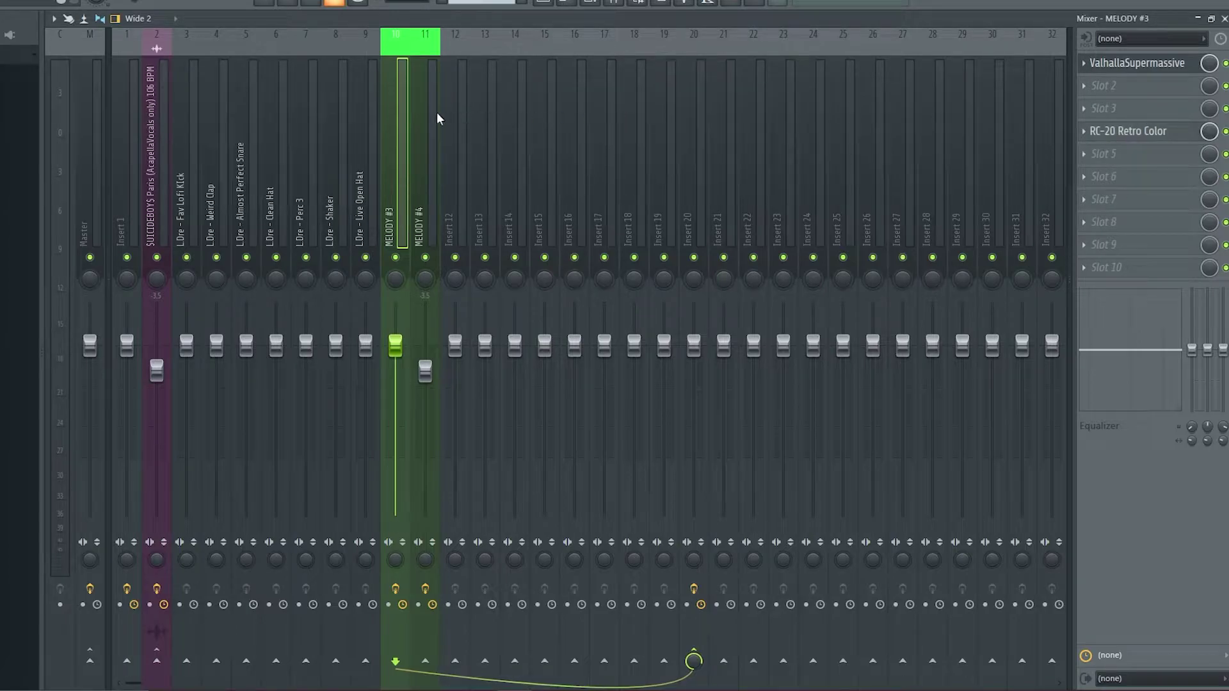
{"action": "left_click", "coordinate": [1146, 63]}
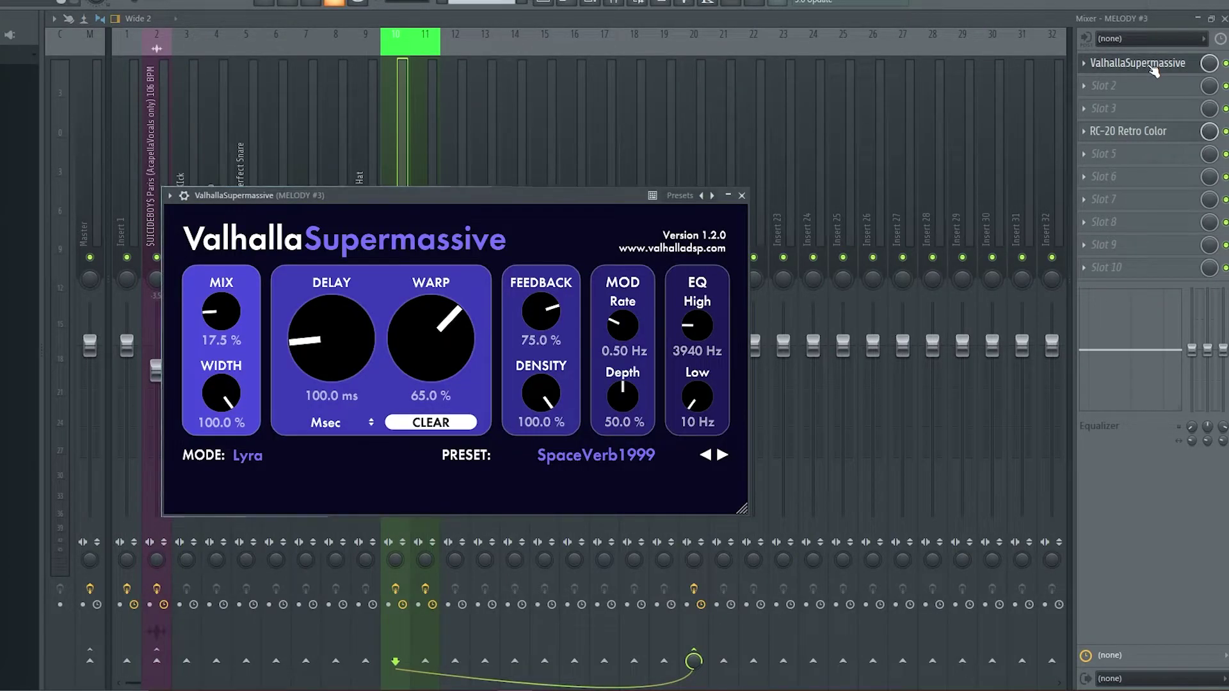
{"action": "left_click", "coordinate": [1143, 132]}
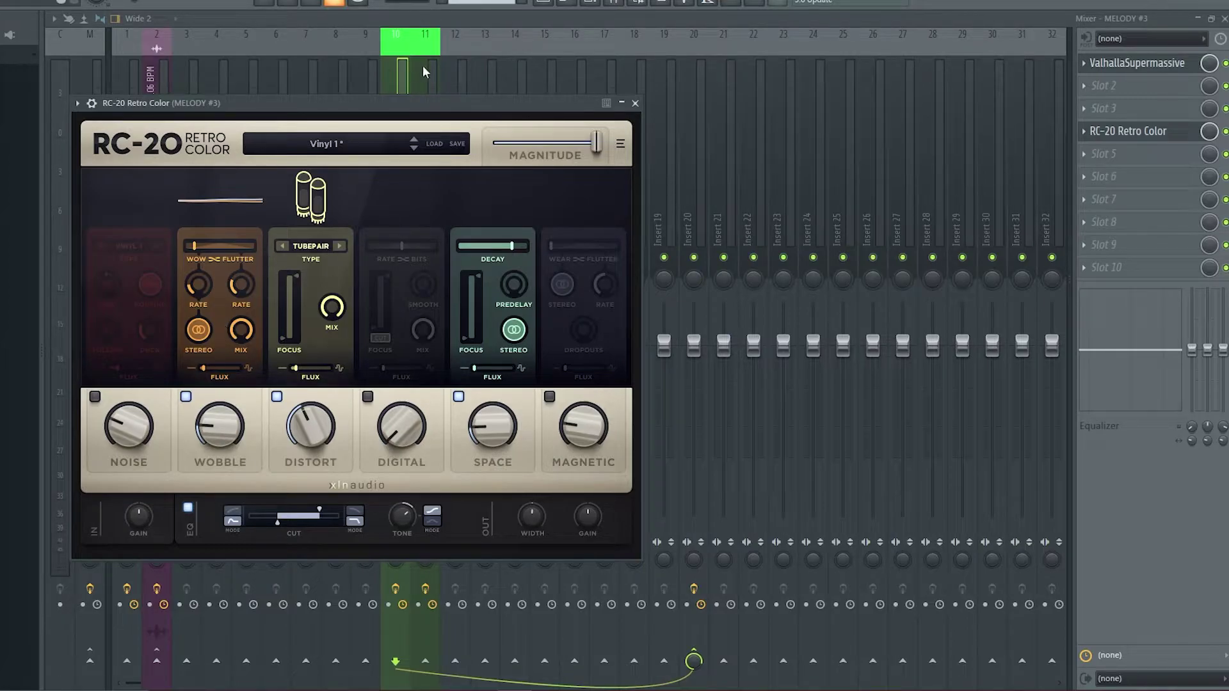
- Inspect the RC-20 Retro Color and Fruity parametric EQ 2 settings on the MELODY #4 mixer track
{"action": "left_click", "coordinate": [420, 71]}
{"action": "left_click", "coordinate": [1130, 179]}
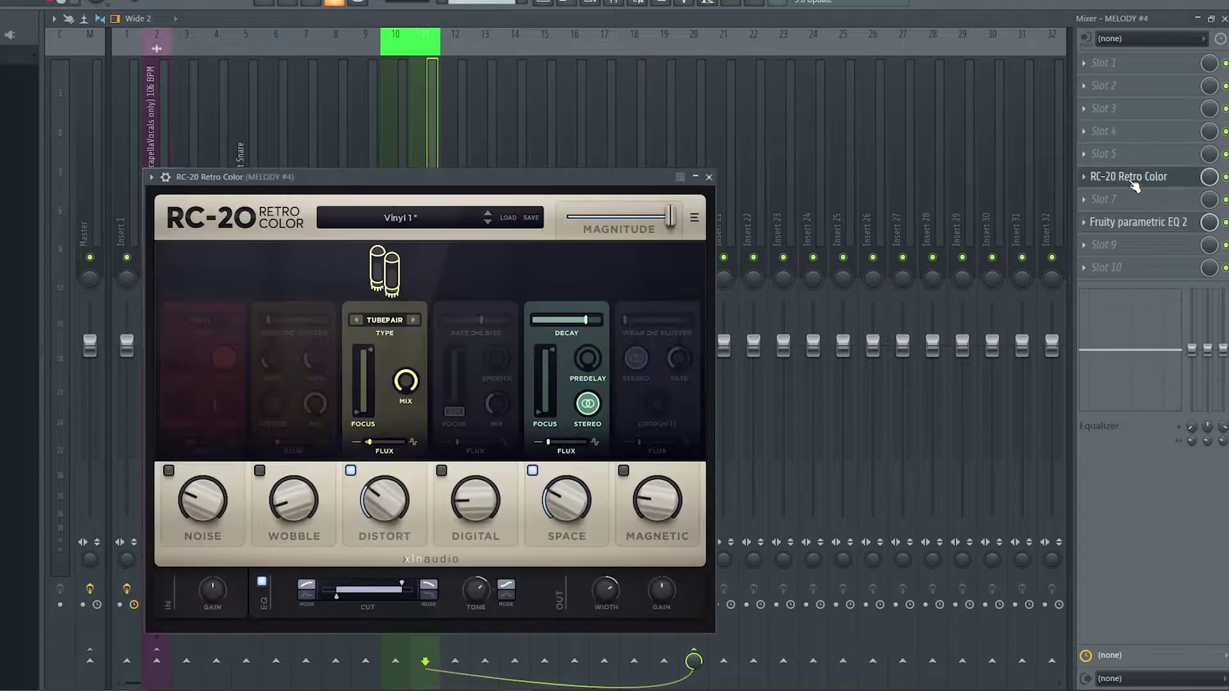
{"action": "left_click", "coordinate": [1149, 224]}
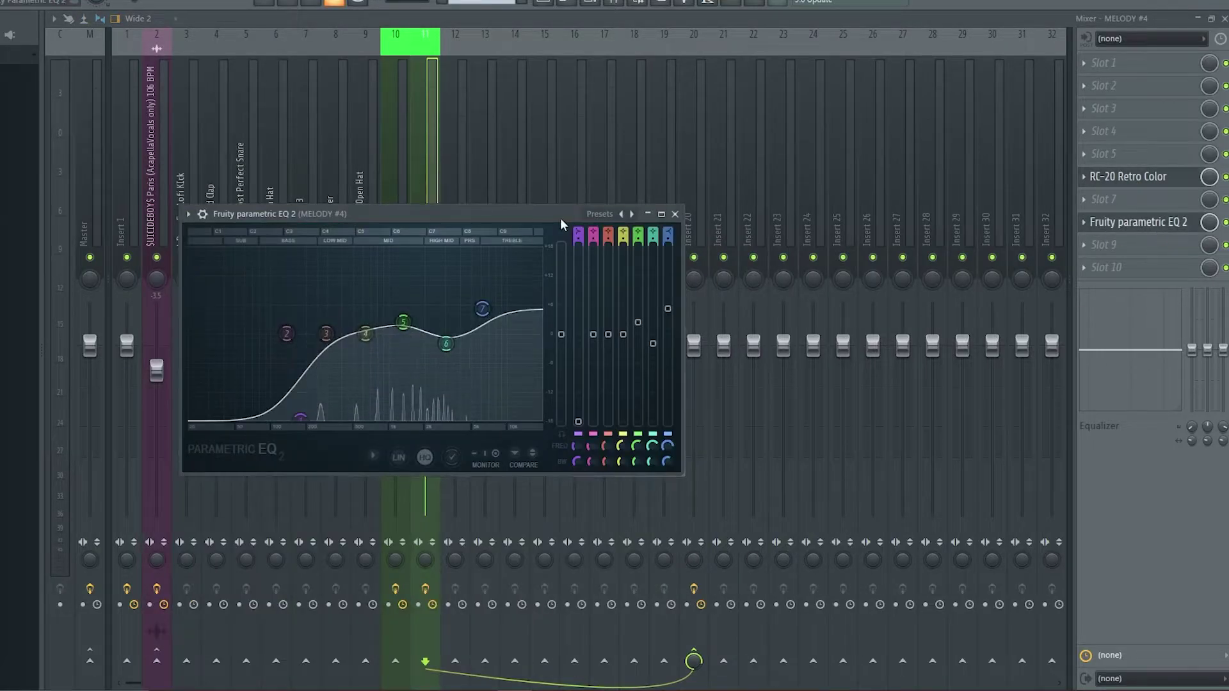
{"action": "left_click", "coordinate": [675, 214]}
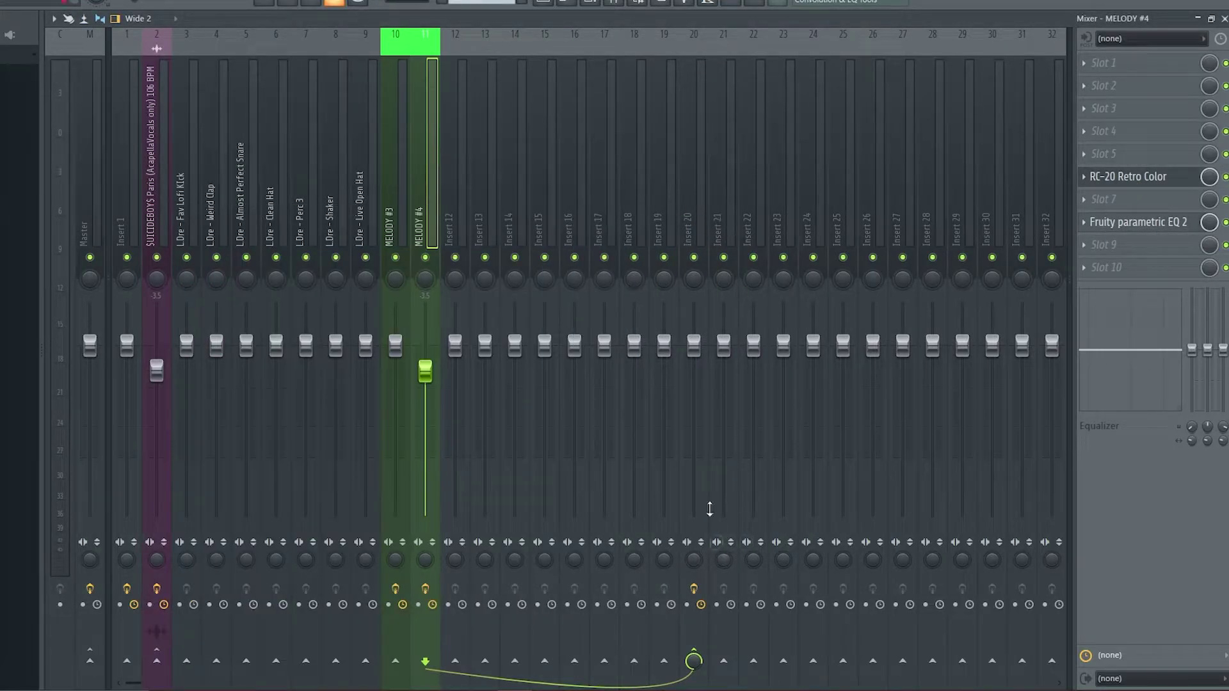
- Check the Fruity Limiter's compressor and sidechain settings on the Insert 20 mixer track and close it
{"action": "left_click", "coordinate": [699, 197]}
{"action": "left_click", "coordinate": [1159, 249]}
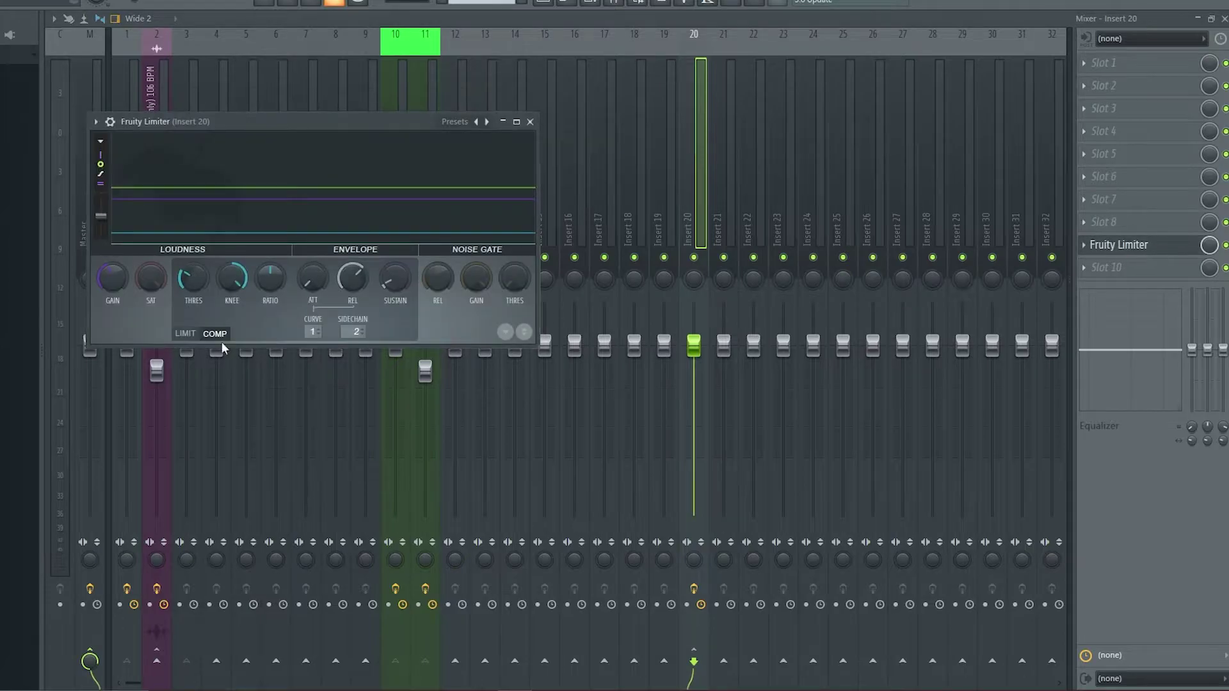
{"action": "left_click", "coordinate": [530, 122]}
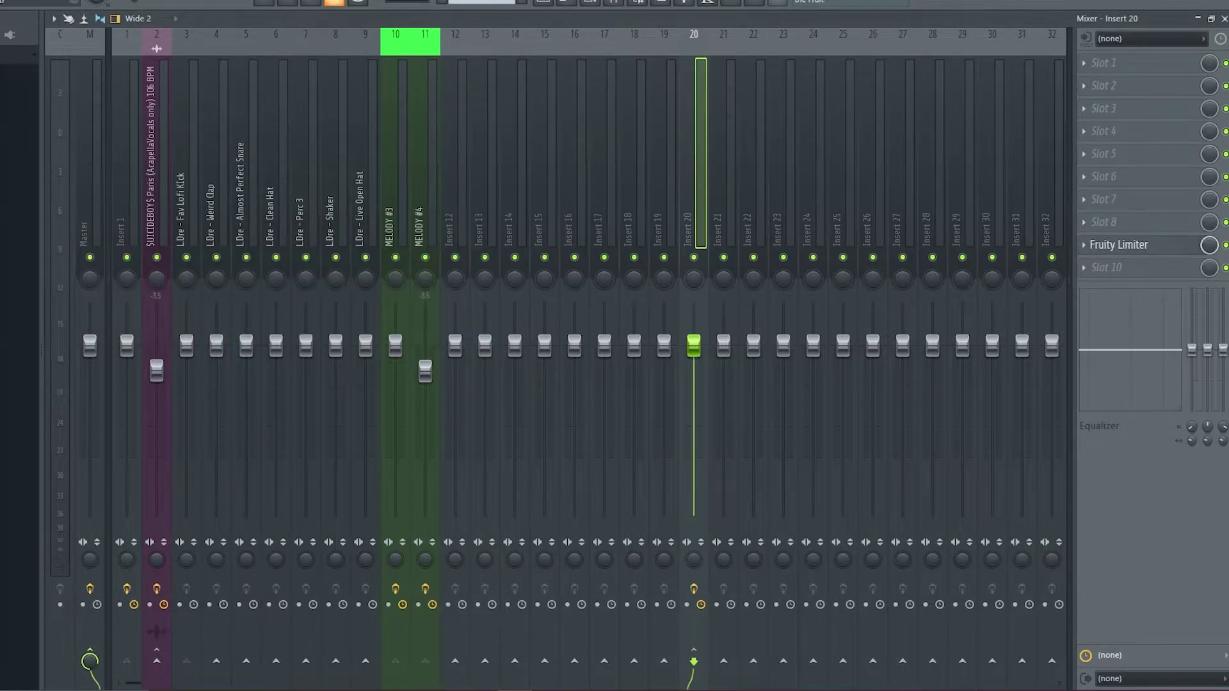
- Play the layered melodies with the mixer in view, return to the playlist and stop playback
{"action": "key", "text": "space"}
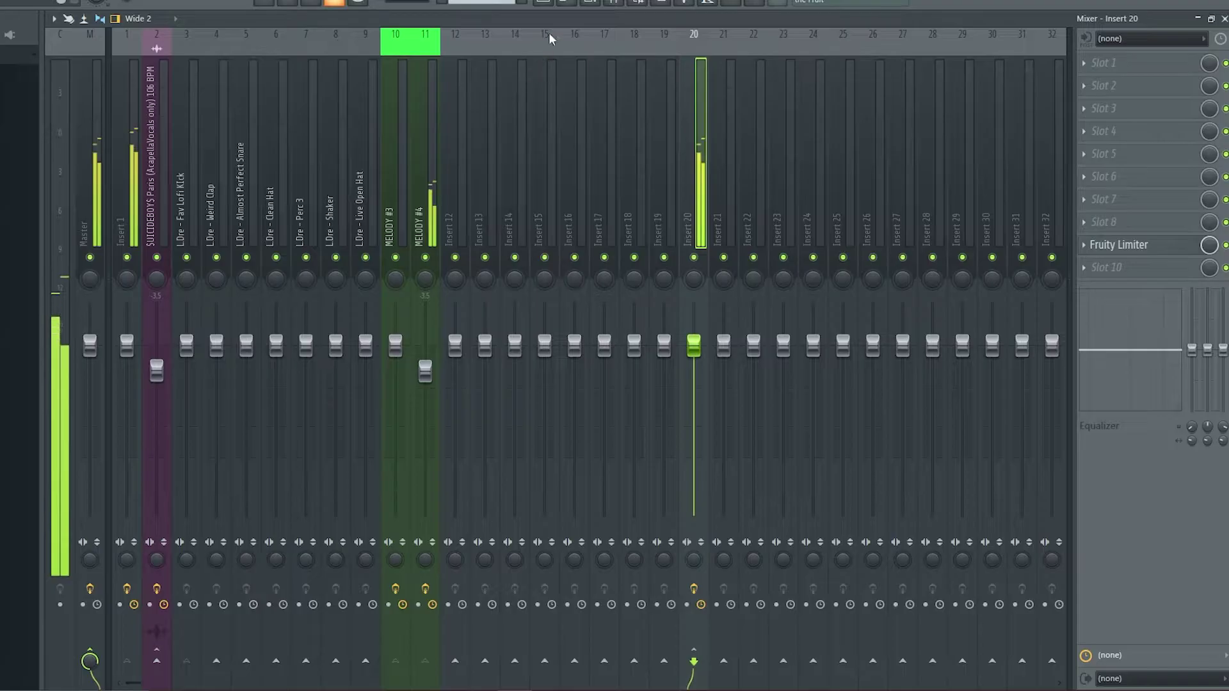
{"action": "left_click", "coordinate": [543, 3]}
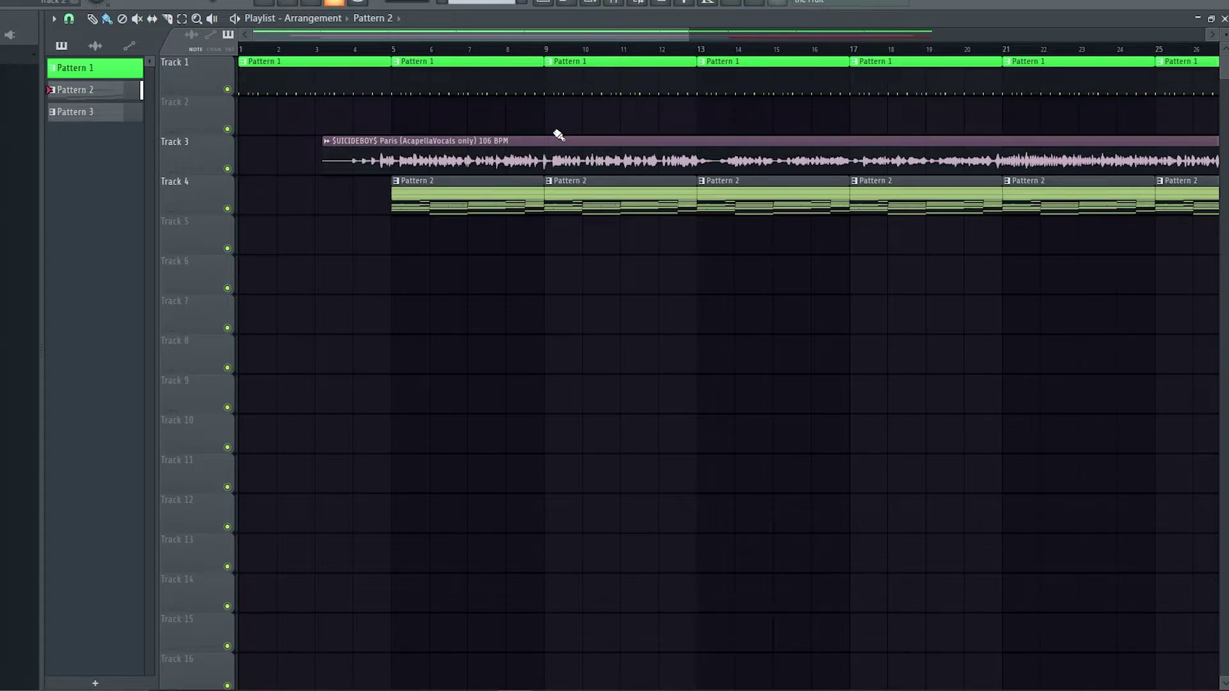
{"action": "key", "text": "space"}
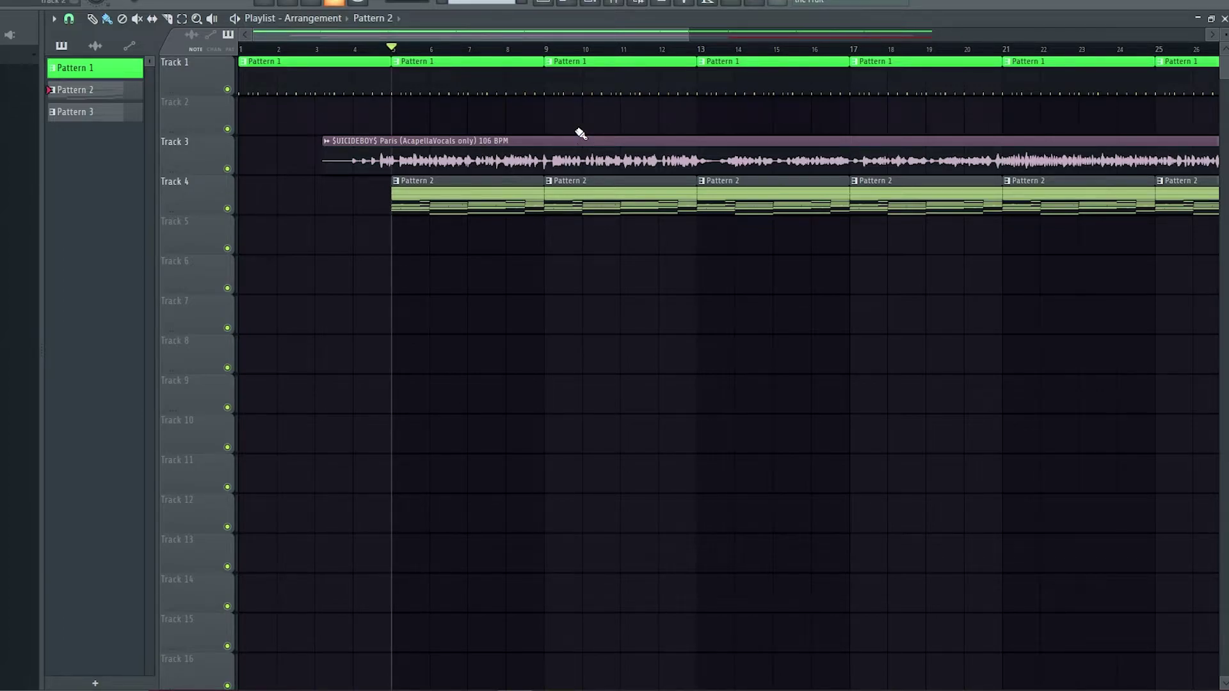
- Add shaker hits at steps 35 and 37 of the ILLMD018_SHAKER_SAD channel in the channel rack
{"action": "key", "text": "F6"}
{"action": "key", "text": "F7"}
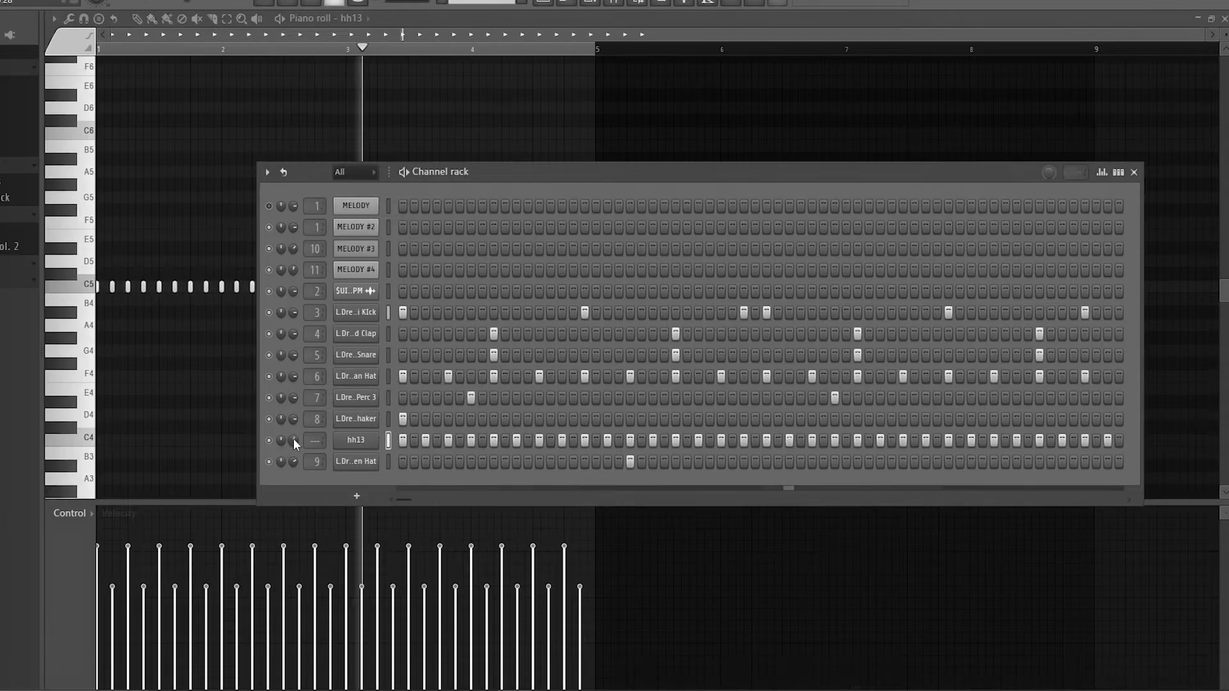
{"action": "left_click", "coordinate": [790, 504]}
{"action": "left_click", "coordinate": [812, 503]}
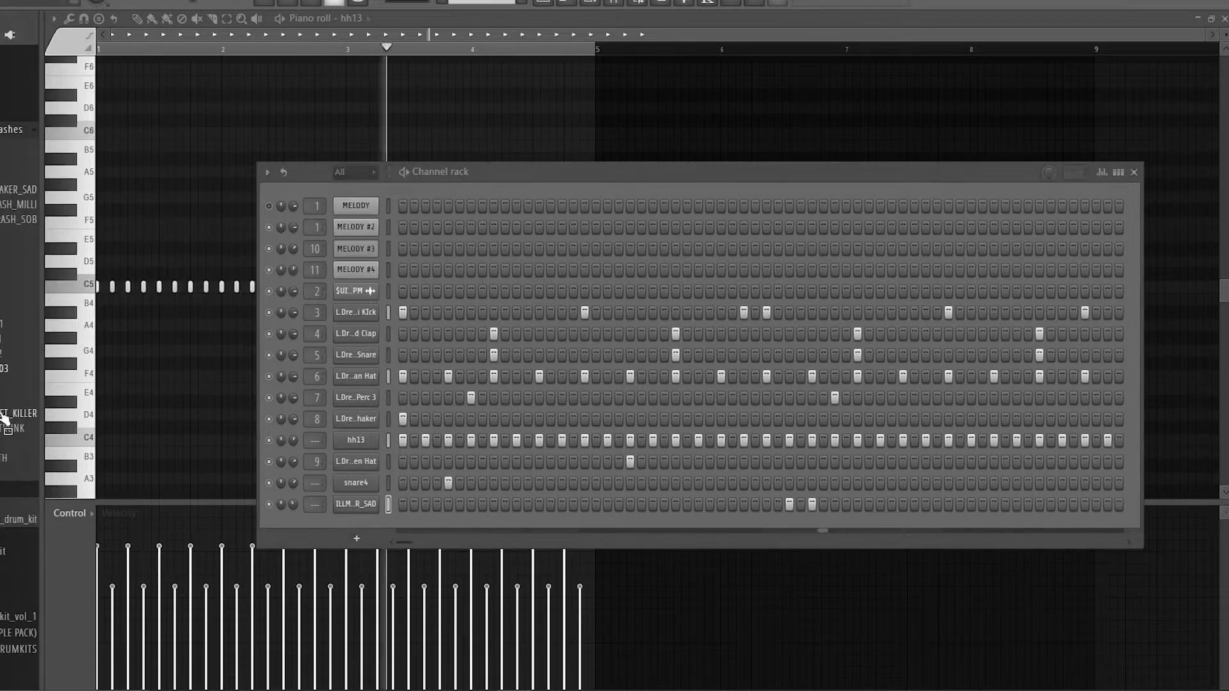
- View the Fav Lofi Kick notes in the piano roll and select the ILLMD018_SHAKER_SAD channel in the channel rack
{"action": "key", "text": "F5"}
{"action": "double_click", "coordinate": [438, 83]}
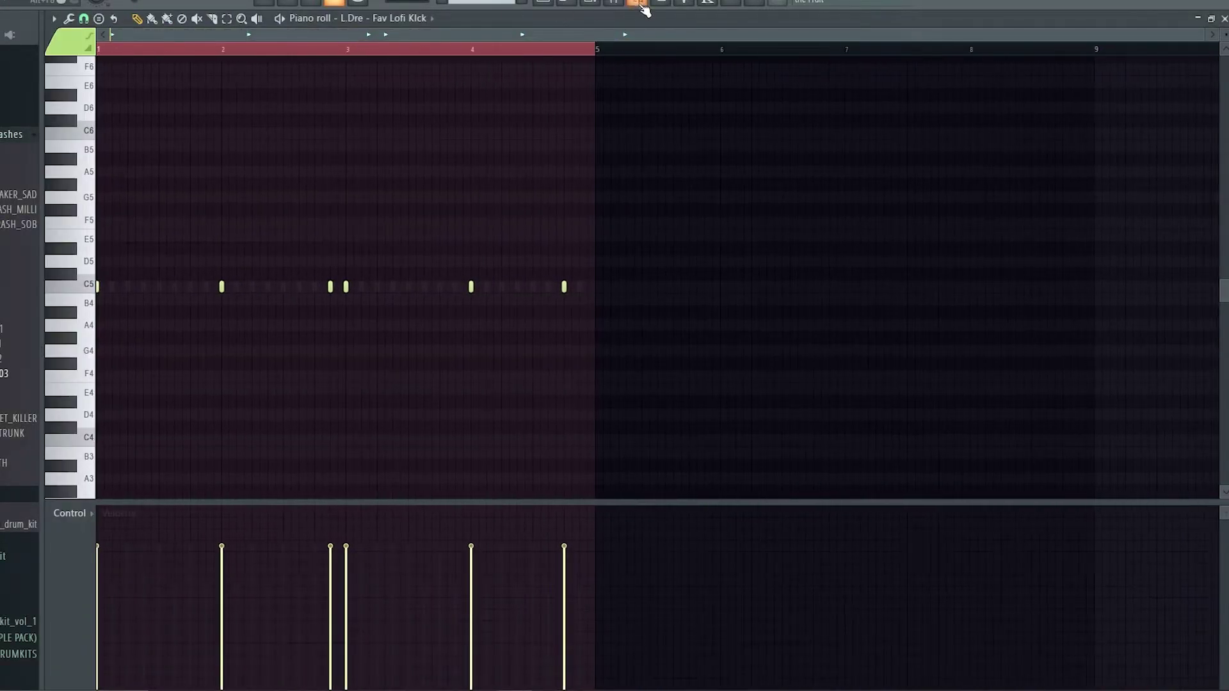
{"action": "key", "text": "F6"}
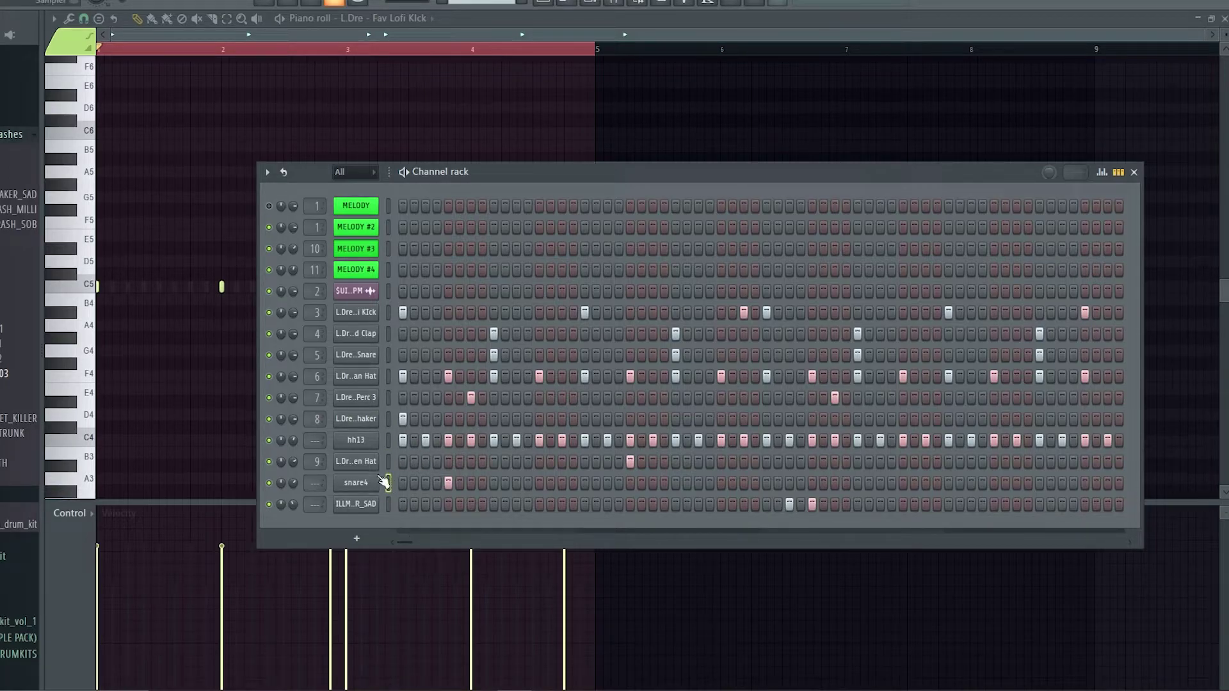
{"action": "left_click", "coordinate": [388, 505]}
- Toggle playback to hear the drums and open the MELODY channel in the piano roll
{"action": "key", "text": "space"}
{"action": "left_click", "coordinate": [542, 3]}
{"action": "double_click", "coordinate": [466, 208]}
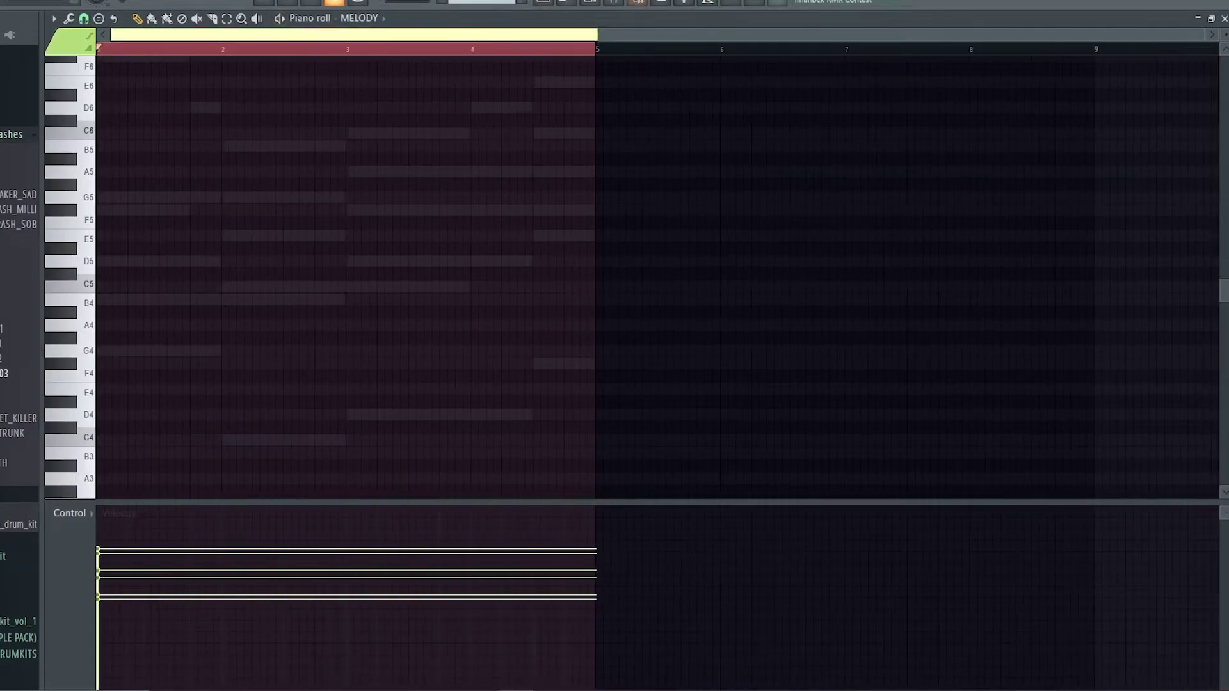
- Review Pattern 1's drum steps in the channel rack over the playlist and make Pattern 2 the active pattern
{"action": "left_click", "coordinate": [590, 4]}
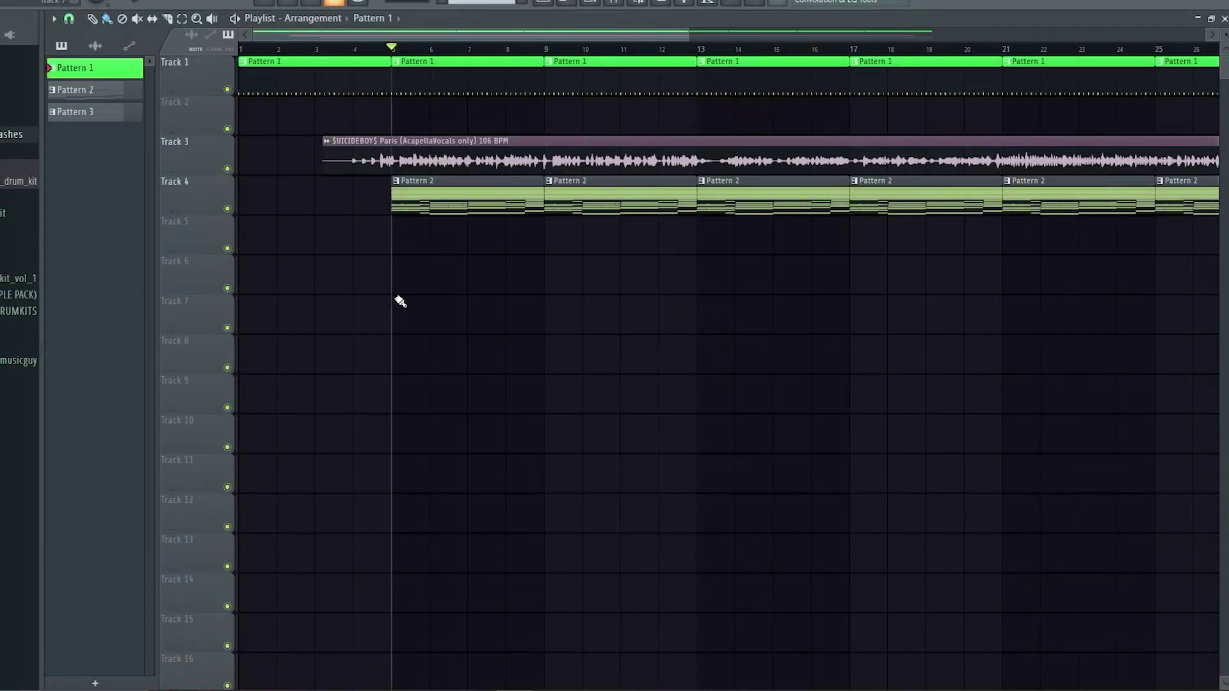
{"action": "left_click", "coordinate": [588, 6]}
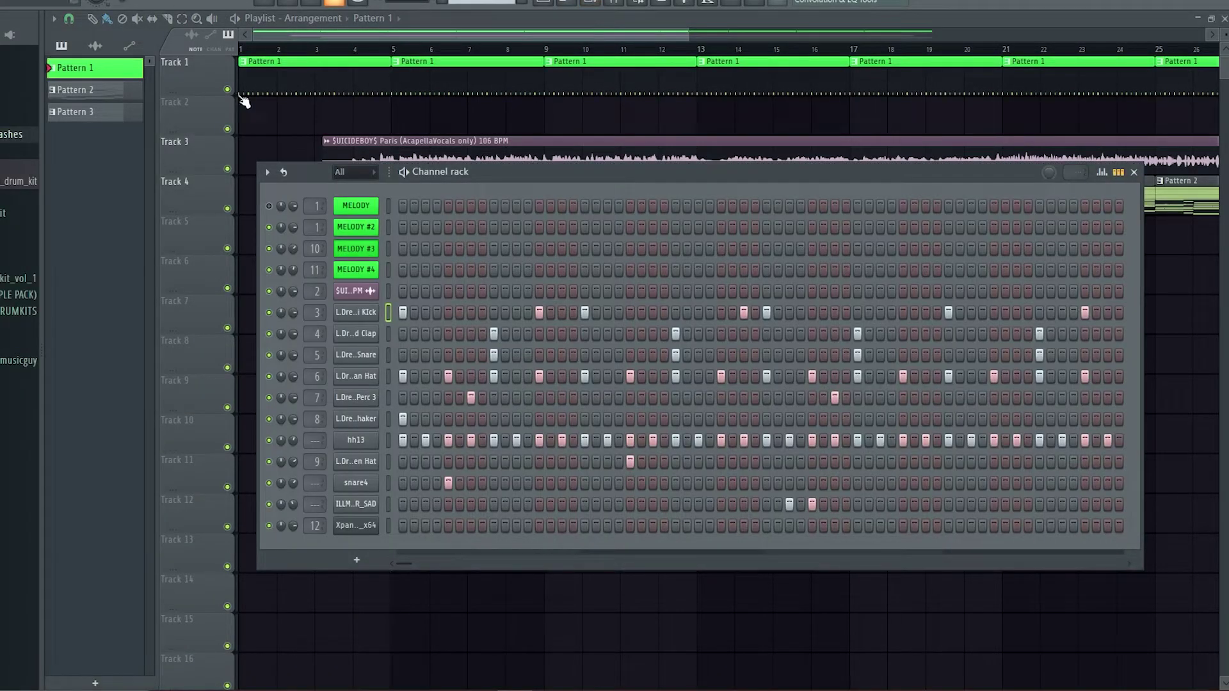
{"action": "left_click", "coordinate": [119, 90]}
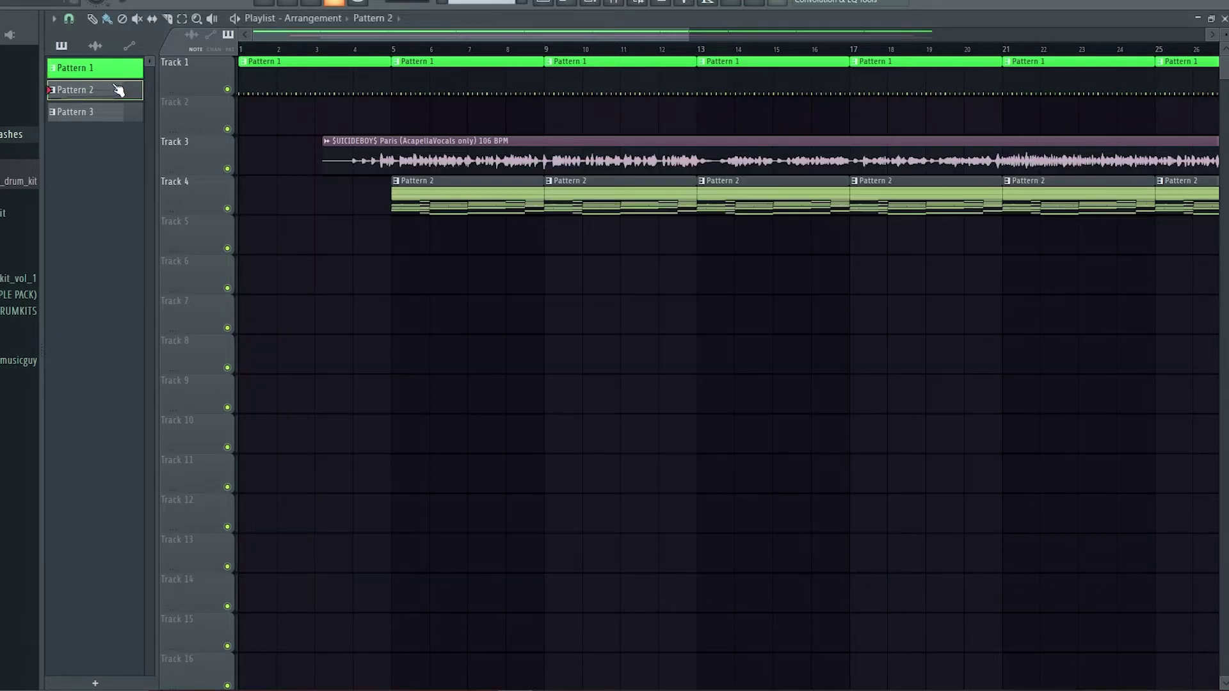
- Inspect the Fruity Limiter, both Fruity parametric EQ 2 instances and the Fruity soft clipper on the Xpand!2_x64 mixer track
{"action": "left_click", "coordinate": [617, 2]}
{"action": "key", "text": "F6"}
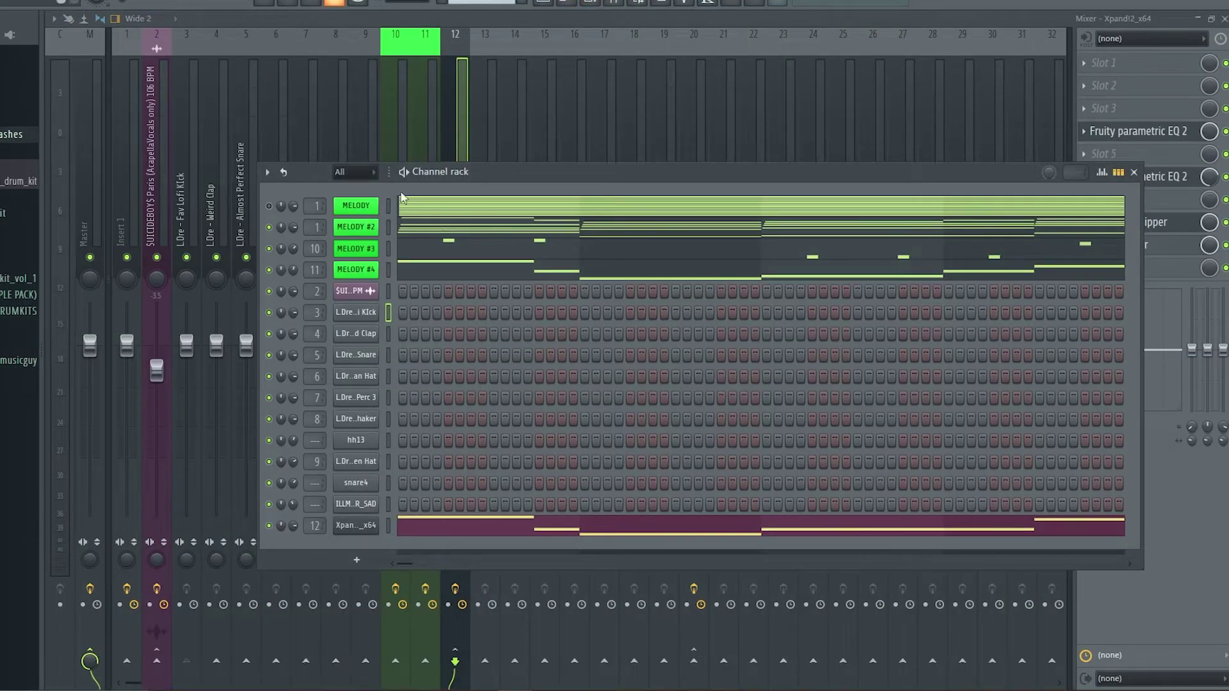
{"action": "left_click", "coordinate": [446, 78]}
{"action": "left_click", "coordinate": [1164, 246]}
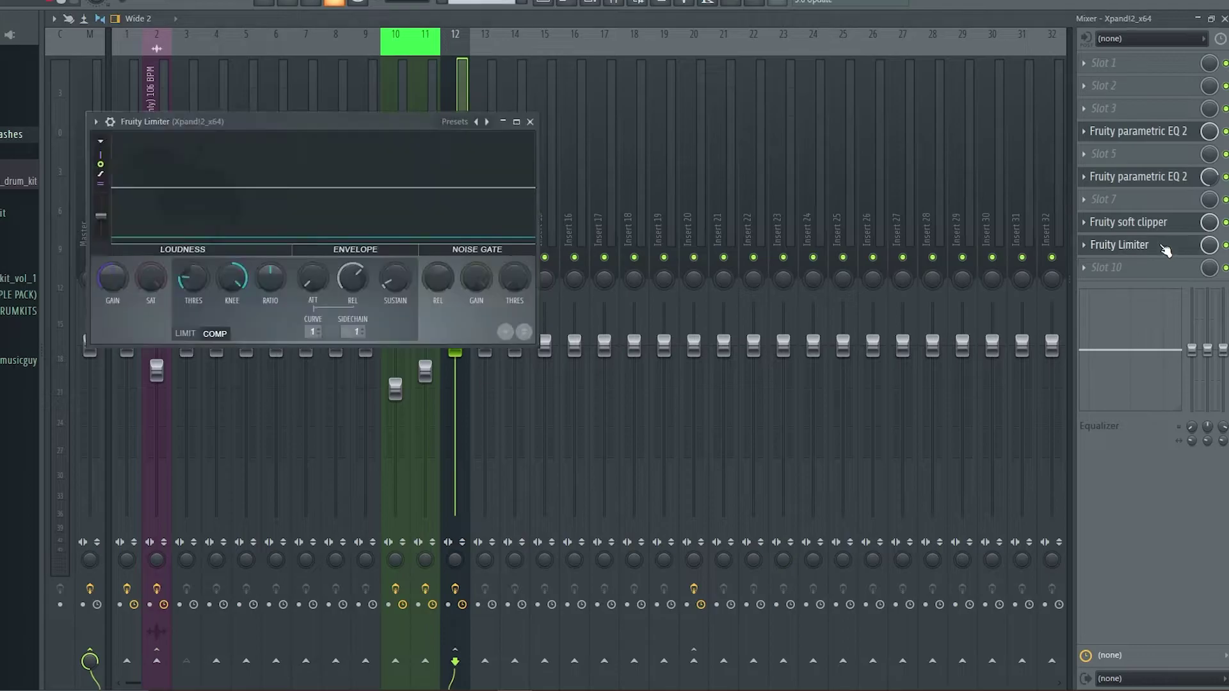
{"action": "left_click", "coordinate": [1165, 247]}
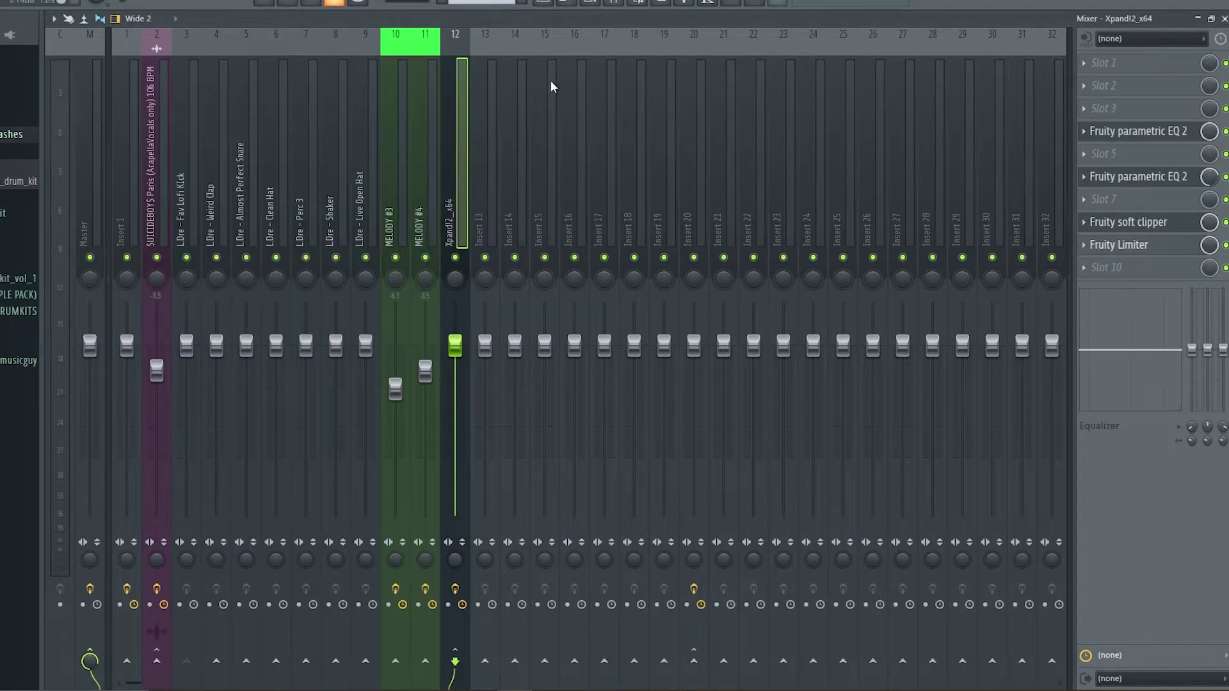
{"action": "left_click", "coordinate": [1139, 131]}
{"action": "left_click", "coordinate": [1139, 131]}
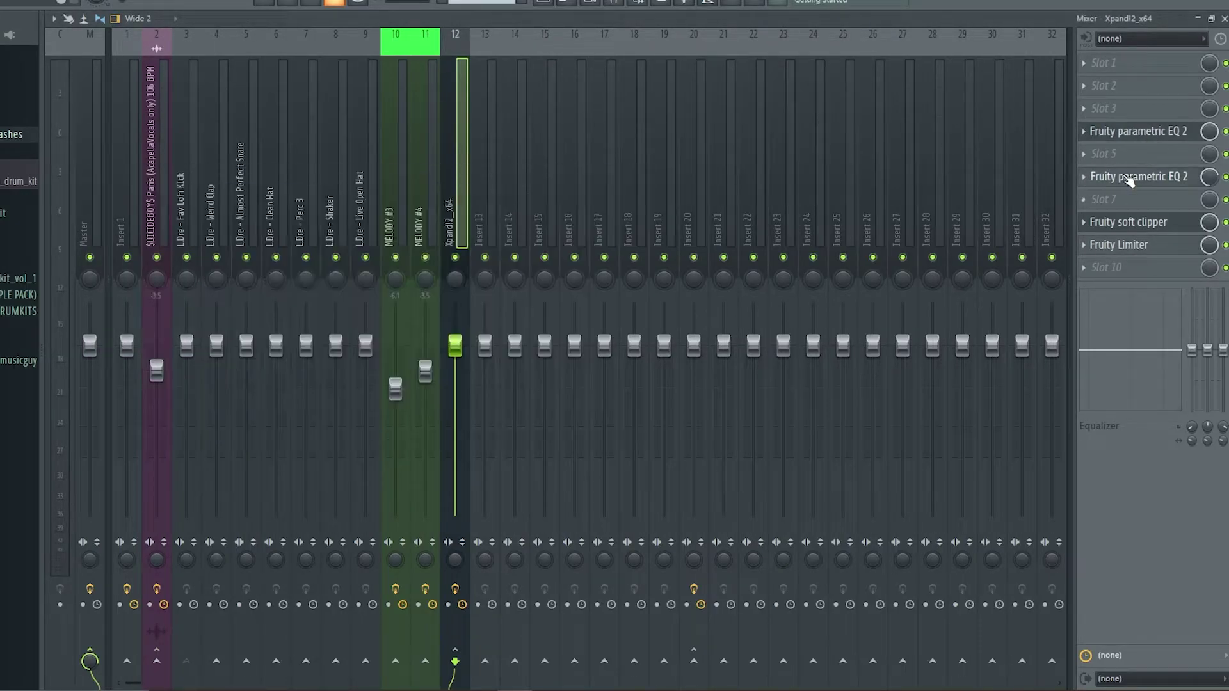
{"action": "left_click", "coordinate": [1129, 179]}
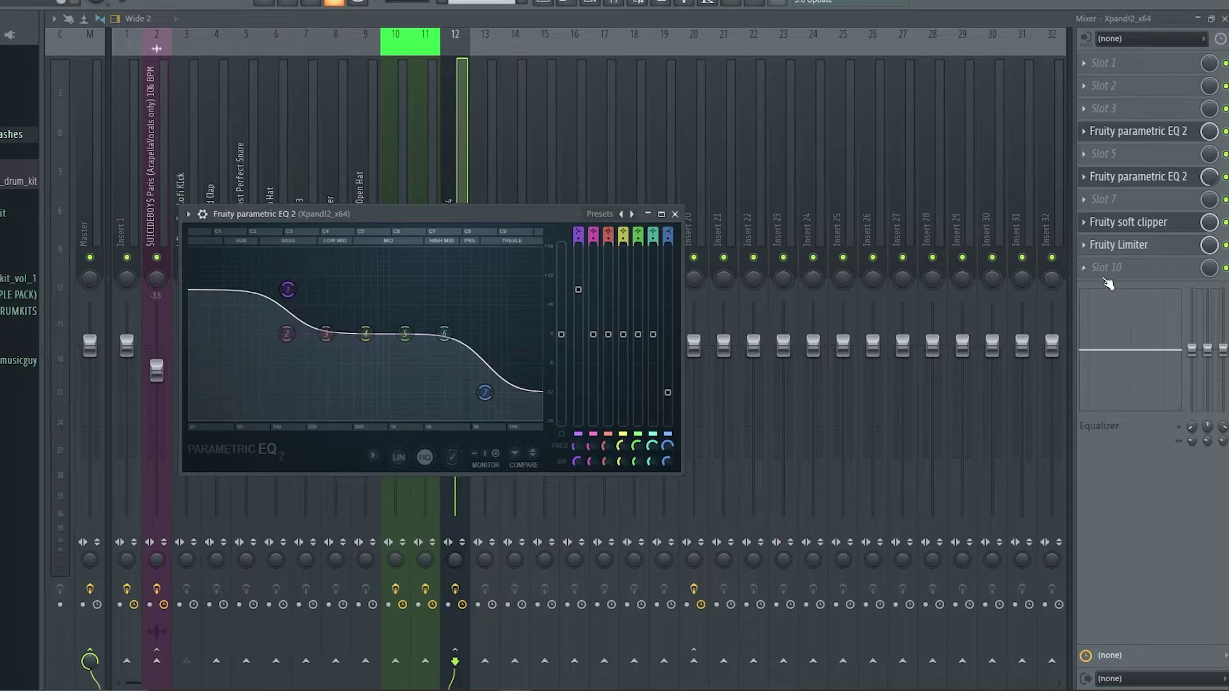
{"action": "left_click", "coordinate": [1125, 227]}
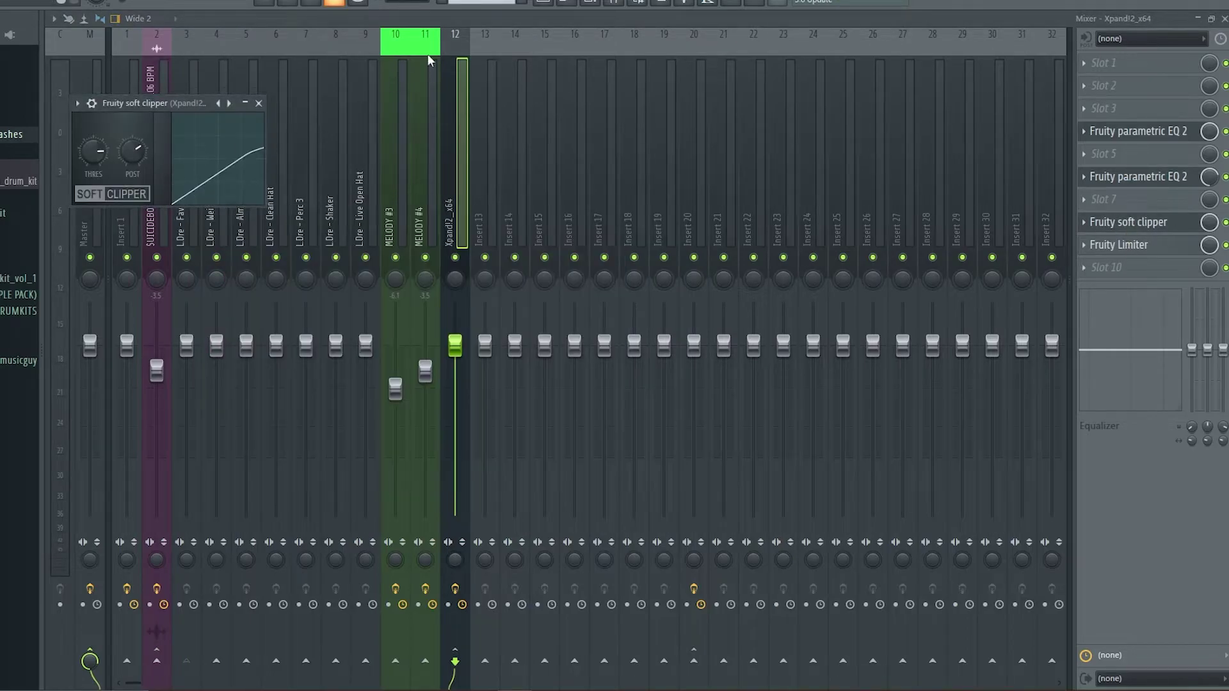
- Play Pattern 2 with its channel rack shown over the playlist, and stop playback
{"action": "left_click", "coordinate": [561, 5]}
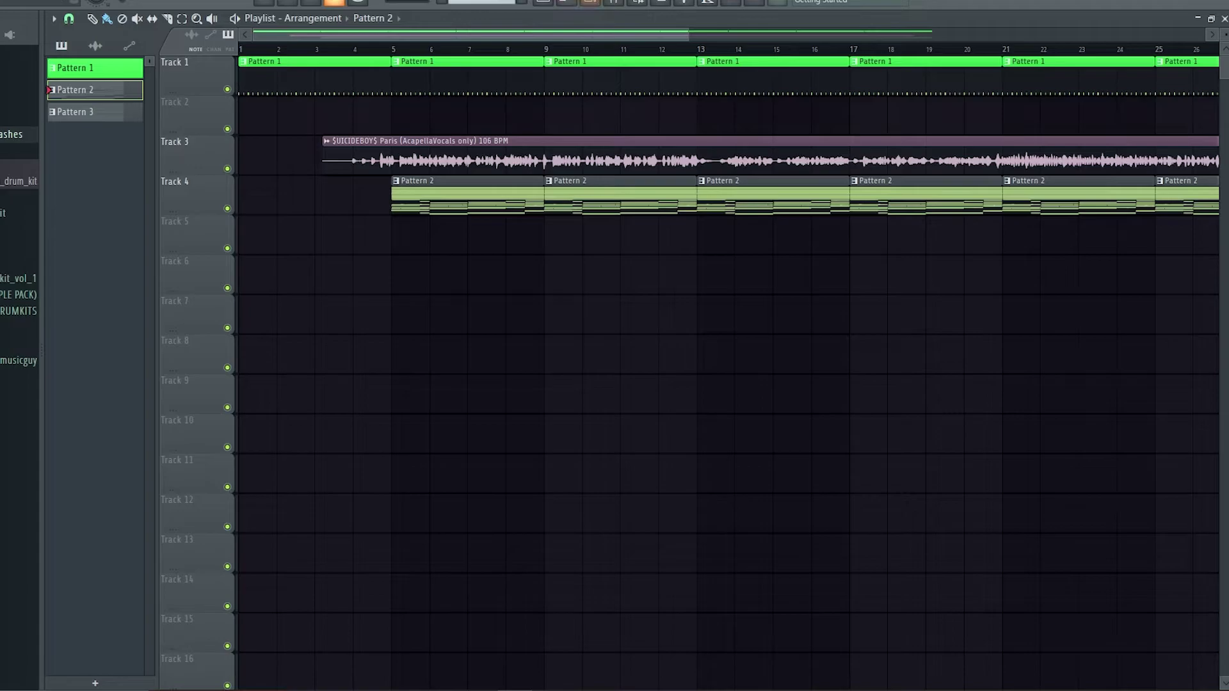
{"action": "key", "text": "F6"}
{"action": "key", "text": "space"}
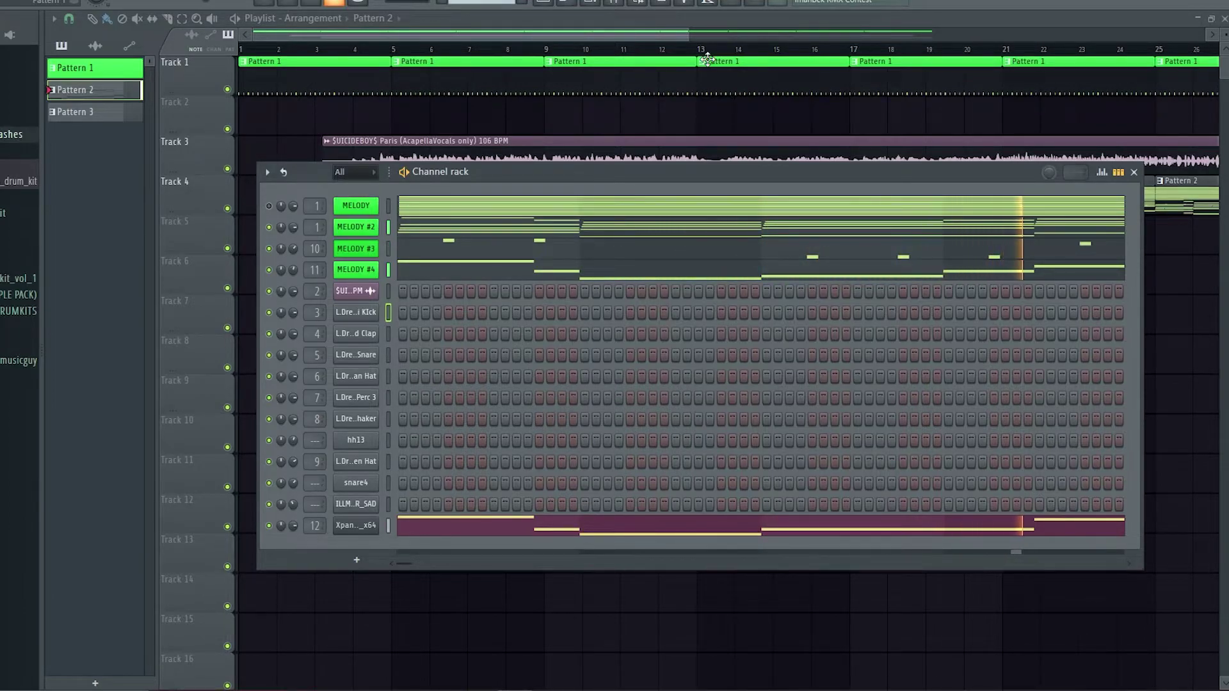
{"action": "key", "text": "space"}
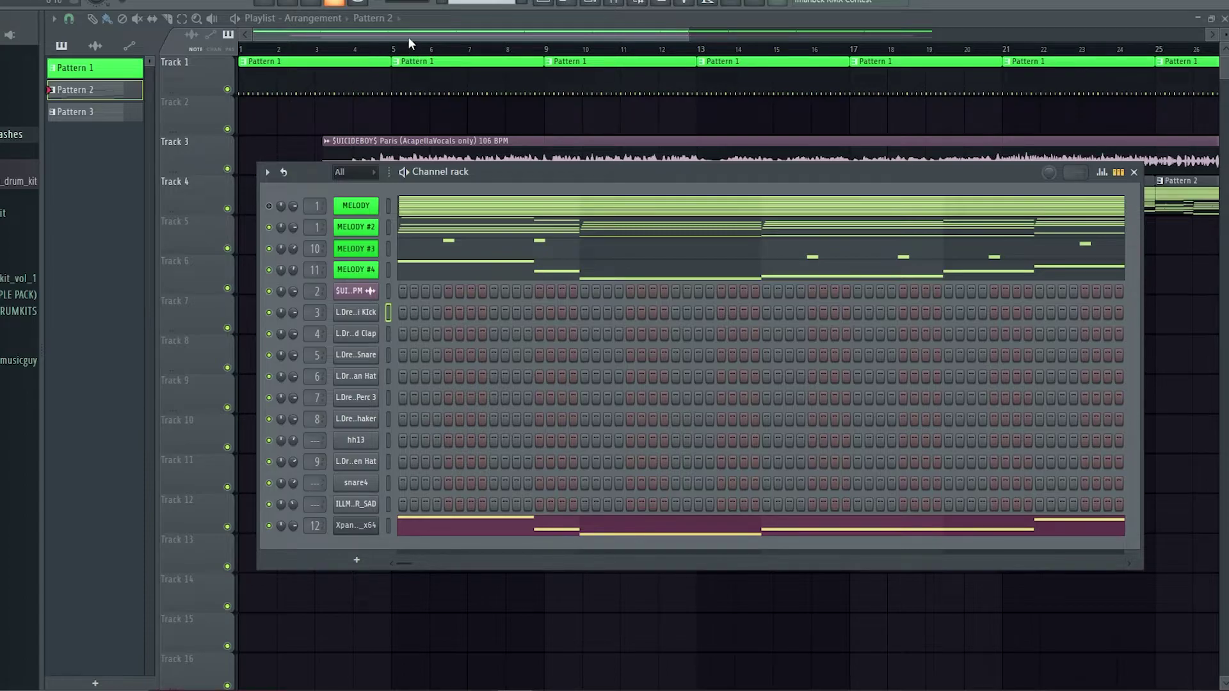
- Hide the channel rack and split Pattern 2 by channel into separate patterns
{"action": "key", "text": "F6"}
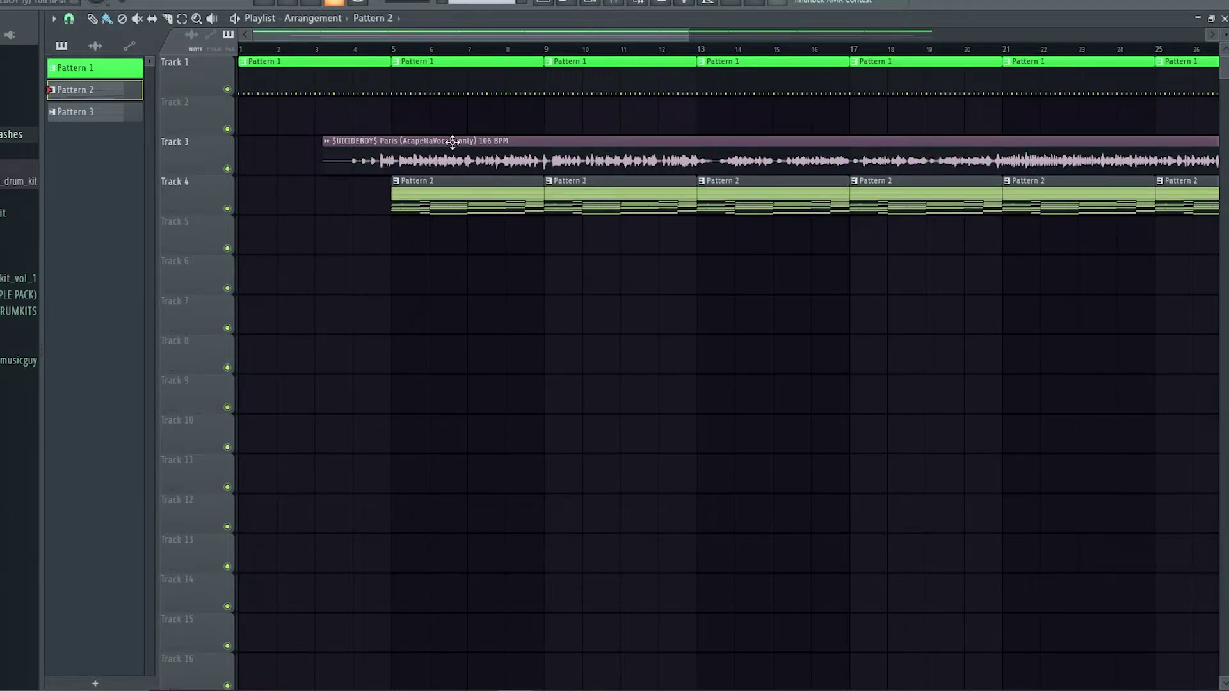
{"action": "right_click", "coordinate": [105, 96]}
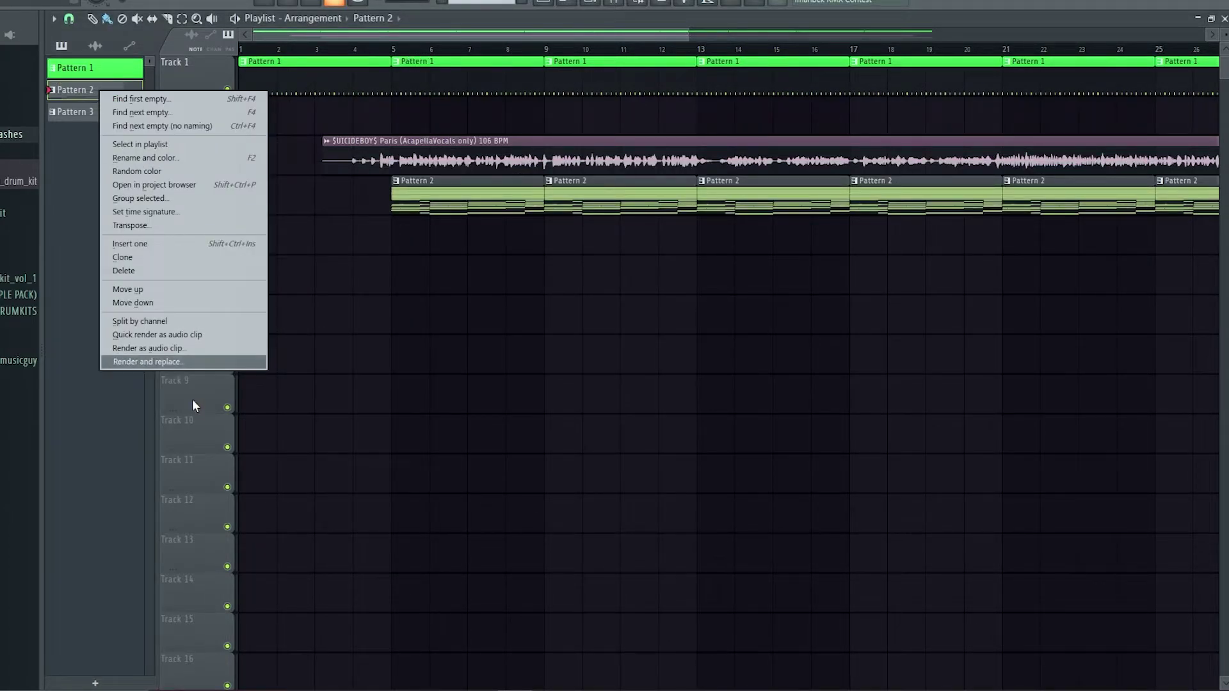
{"action": "left_click", "coordinate": [164, 321]}
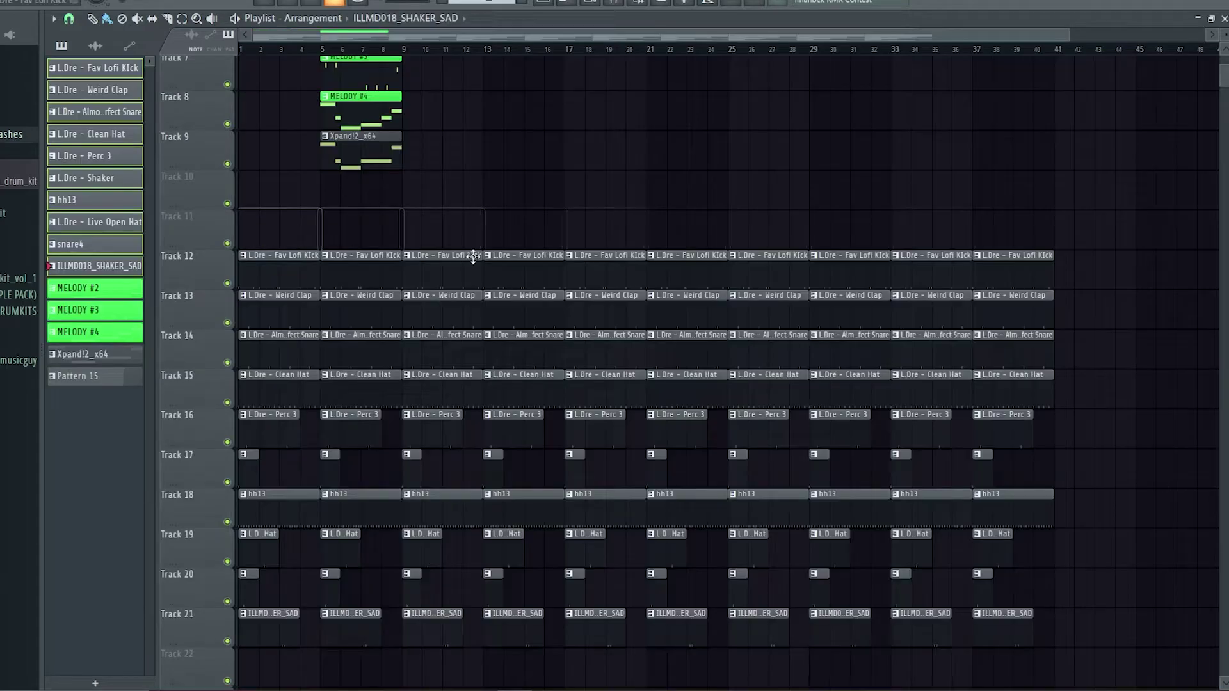
- Select the MELODY #2, MELODY #3, MELODY #4 and Xpand!2_x64 clips and duplicate the block repeatedly along the song
{"action": "scroll", "coordinate": [711, 247], "scroll_direction": "up", "scroll_amount": 6}
{"action": "scroll", "coordinate": [711, 247], "scroll_direction": "down", "scroll_amount": 6}
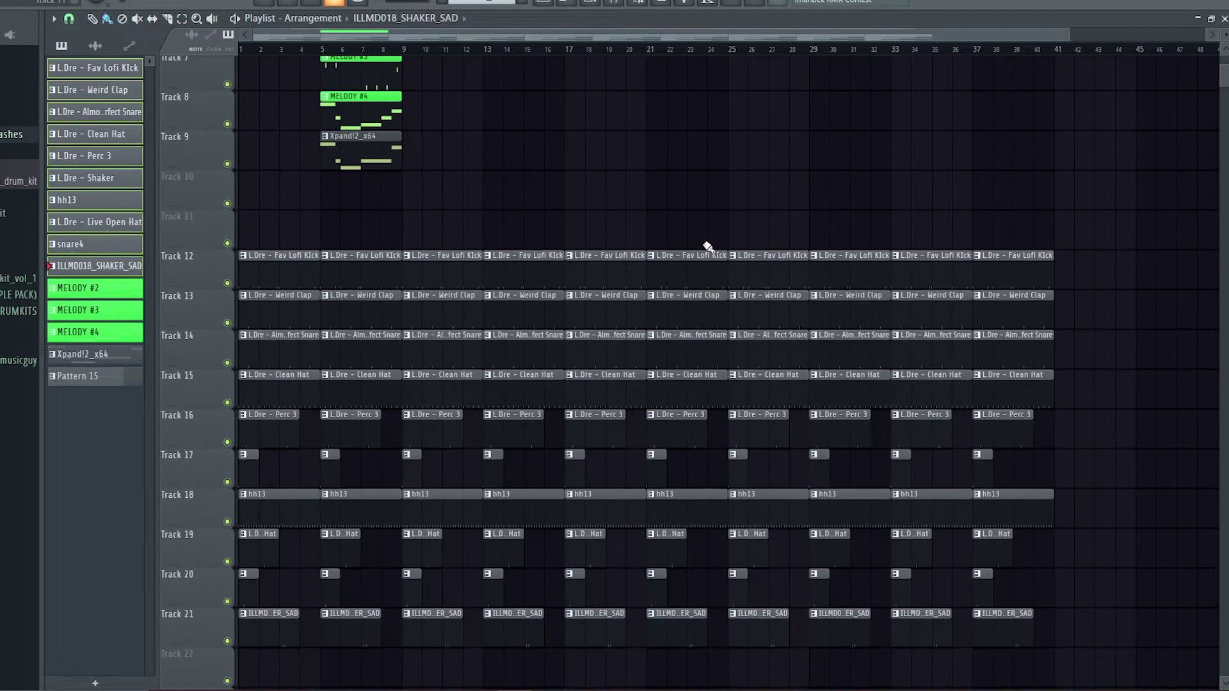
{"action": "scroll", "coordinate": [688, 138], "scroll_direction": "up", "scroll_amount": 6}
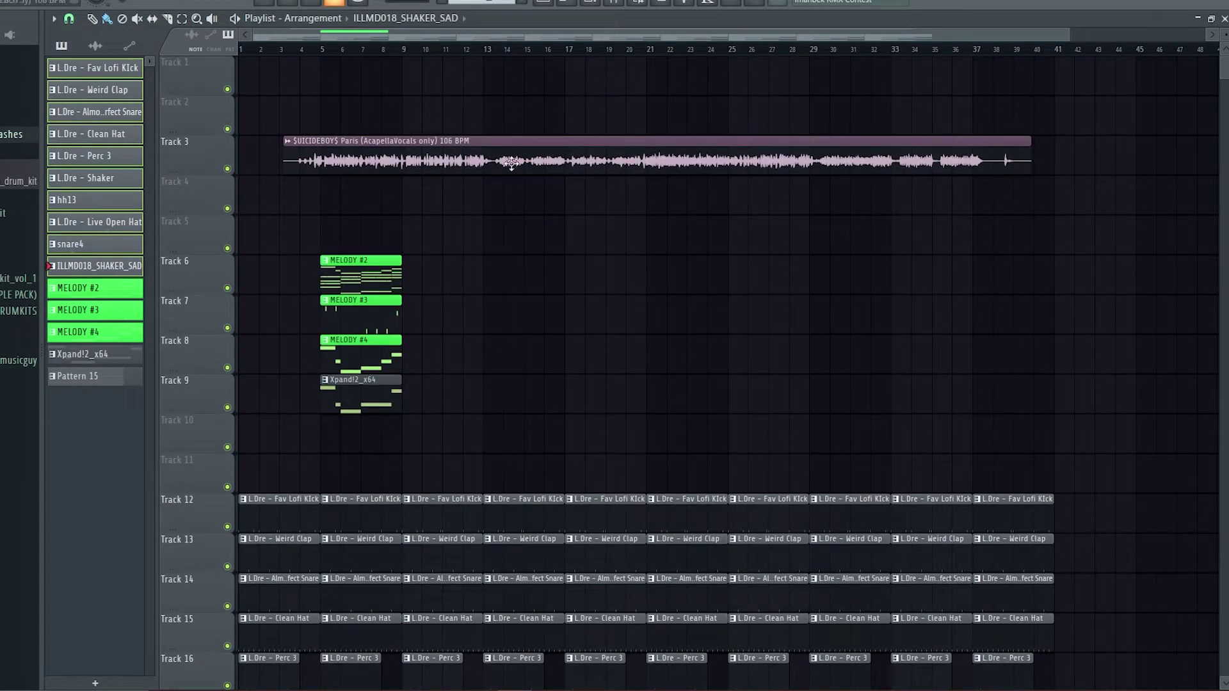
{"action": "left_click_drag", "start_coordinate": [528, 456], "coordinate": [339, 258]}
{"action": "key", "text": "ctrl+b"}
{"action": "key", "text": "ctrl+b"}
{"action": "key", "text": "ctrl+b"}
{"action": "key", "text": "ctrl+b"}
{"action": "key", "text": "ctrl+b"}
{"action": "key", "text": "ctrl+b"}
{"action": "key", "text": "ctrl+b"}
{"action": "key", "text": "ctrl+b"}
{"action": "key", "text": "ctrl+b"}
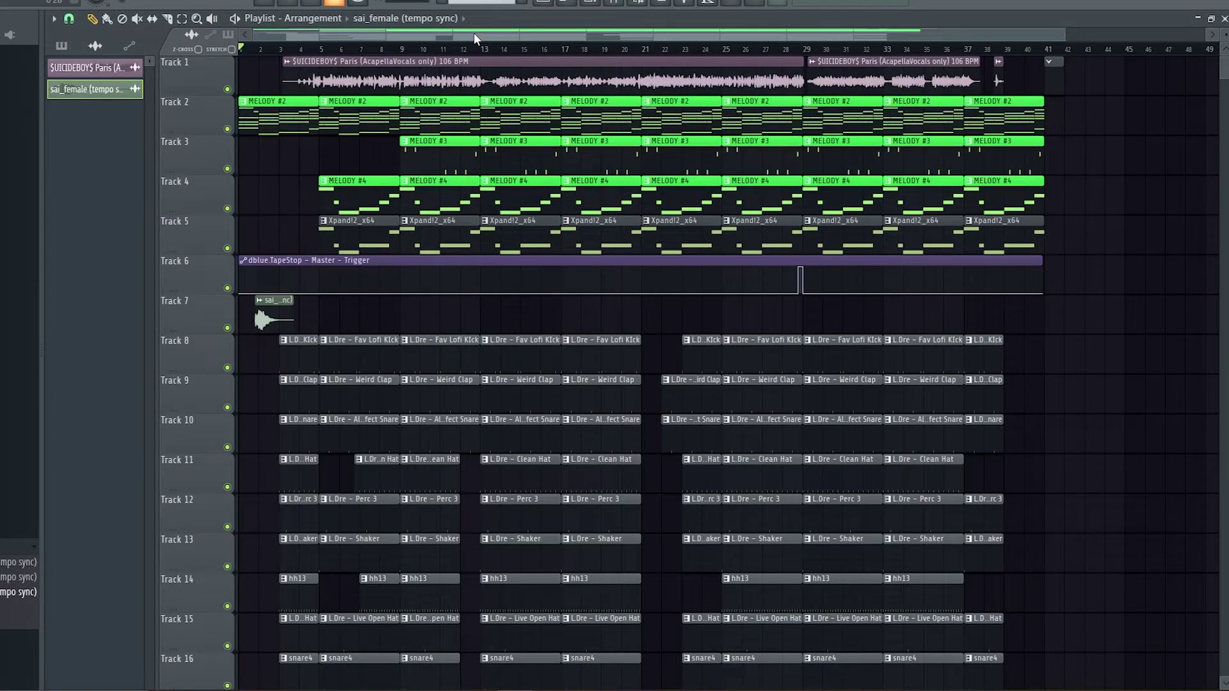
- Review the arranged drum clips, and highlight the opening and remaining melody and bass clips to examine their layout
{"action": "scroll", "coordinate": [839, 230], "scroll_direction": "down", "scroll_amount": 5}
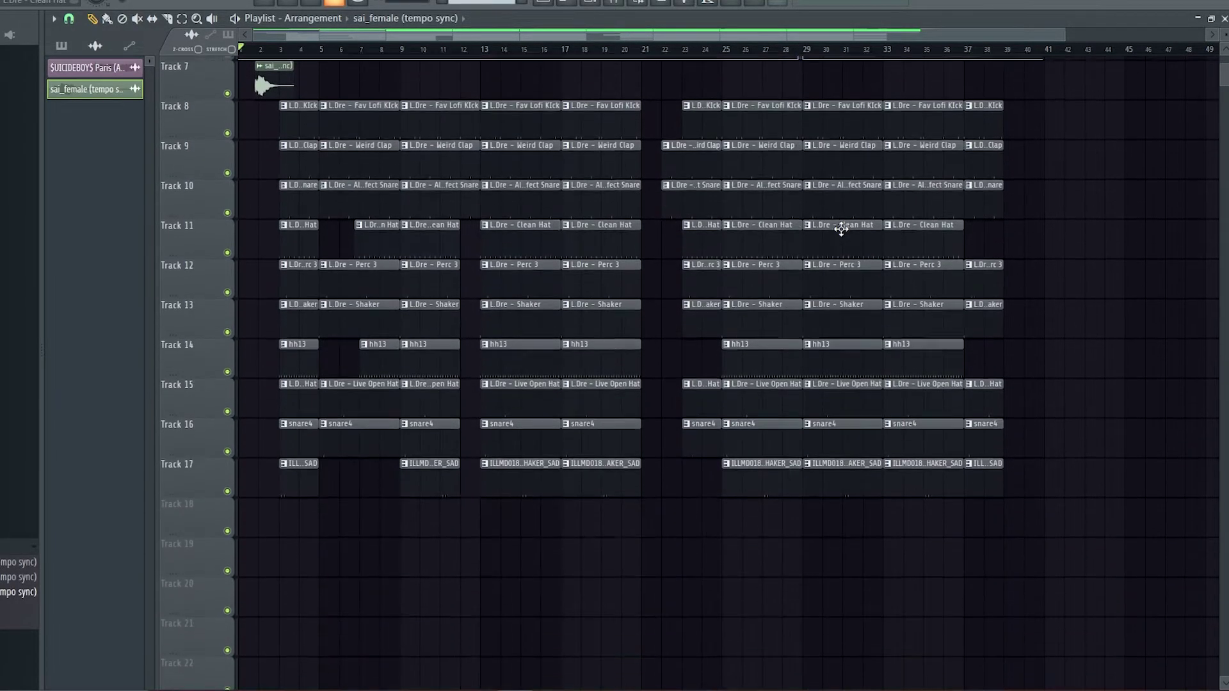
{"action": "scroll", "coordinate": [353, 250], "scroll_direction": "up", "scroll_amount": 5}
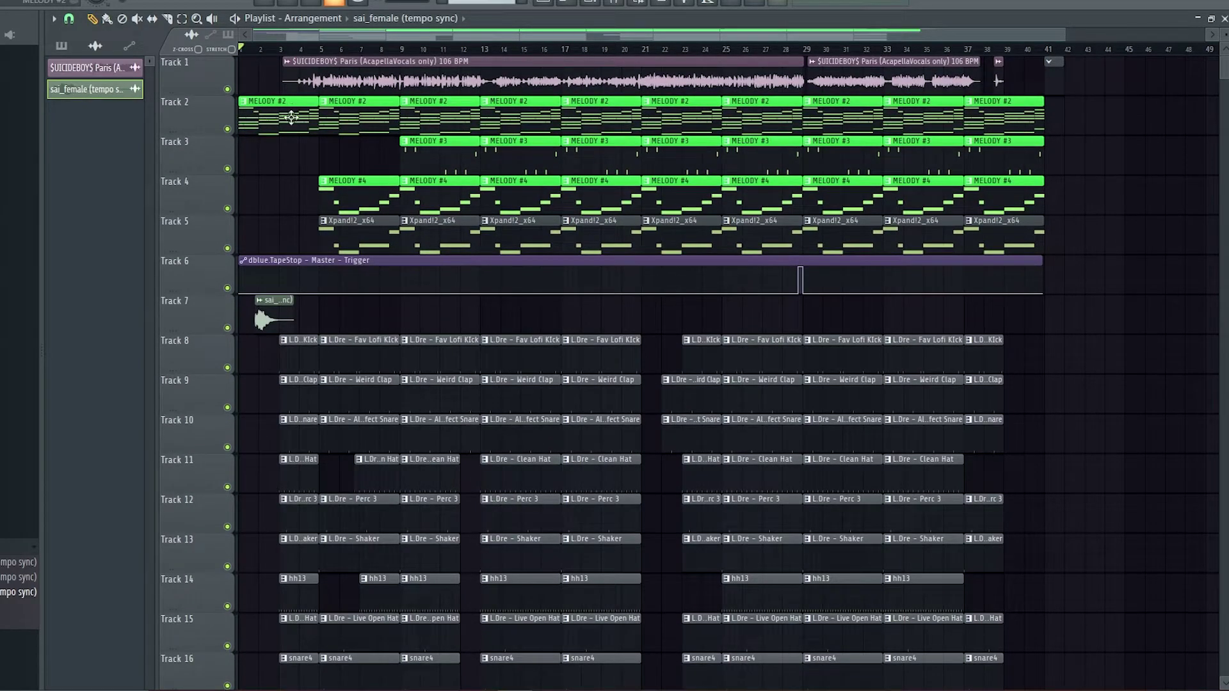
{"action": "left_click", "coordinate": [283, 117]}
{"action": "left_click_drag", "start_coordinate": [342, 121], "coordinate": [326, 248]}
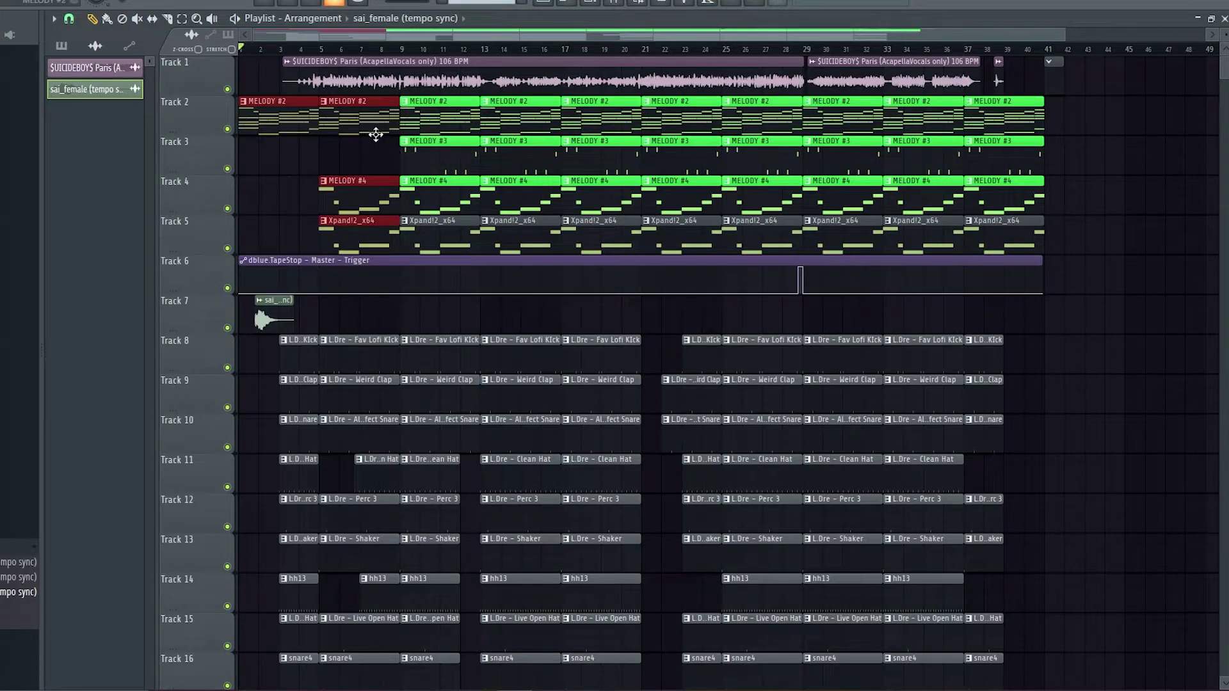
{"action": "left_click_drag", "start_coordinate": [471, 133], "coordinate": [1024, 248]}
{"action": "left_click", "coordinate": [252, 338]}
- Examine the dblue.TapeStop trigger automation just before bar 29, the vocal split there, and the clips through to the song's end
{"action": "scroll", "coordinate": [371, 324], "scroll_direction": "up", "scroll_amount": 2}
{"action": "scroll", "coordinate": [701, 336], "scroll_direction": "up", "scroll_amount": 2}
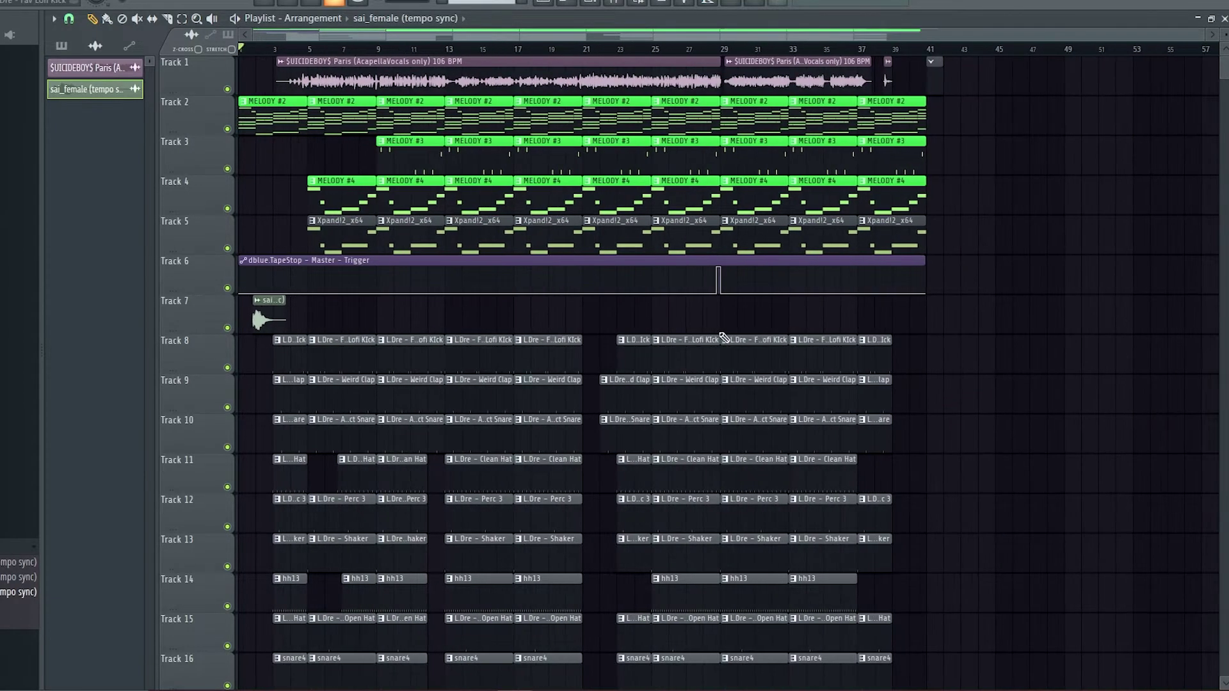
{"action": "scroll", "coordinate": [746, 314], "scroll_direction": "up", "scroll_amount": 1}
{"action": "scroll", "coordinate": [746, 314], "scroll_direction": "up", "scroll_amount": 2}
{"action": "left_click", "coordinate": [672, 48]}
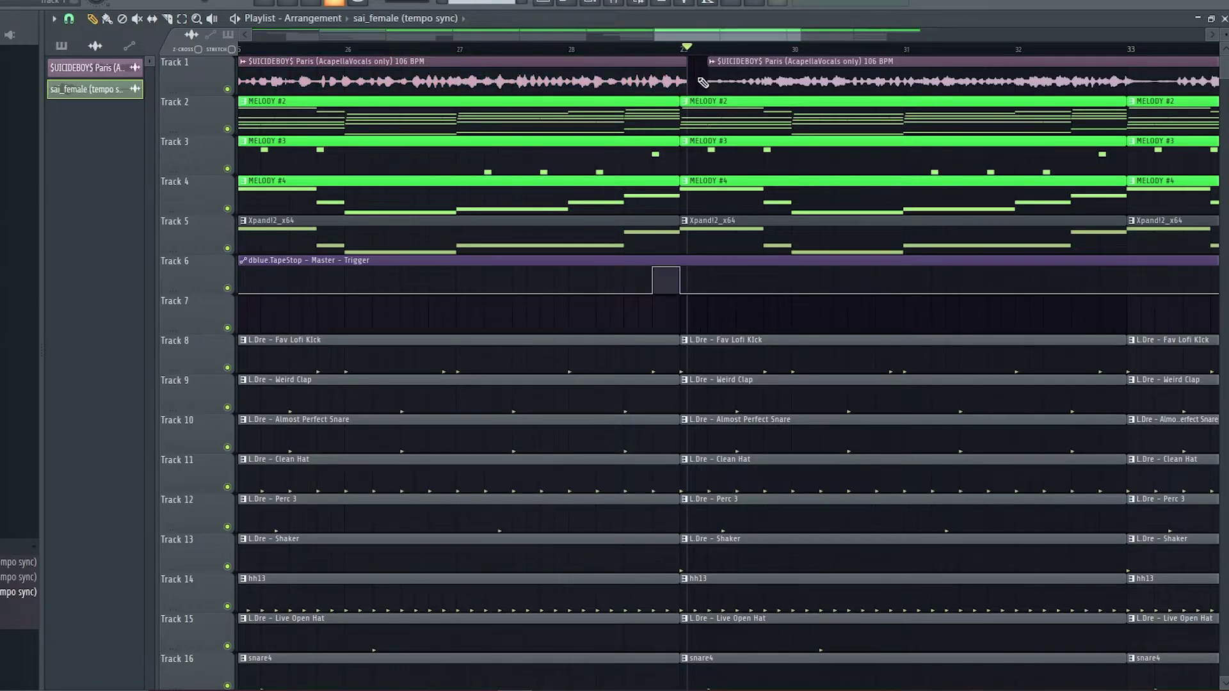
{"action": "scroll", "coordinate": [766, 149], "scroll_direction": "down", "scroll_amount": 3}
{"action": "scroll", "coordinate": [766, 148], "scroll_direction": "down", "scroll_amount": 2}
{"action": "scroll", "coordinate": [908, 126], "scroll_direction": "up", "scroll_amount": 3}
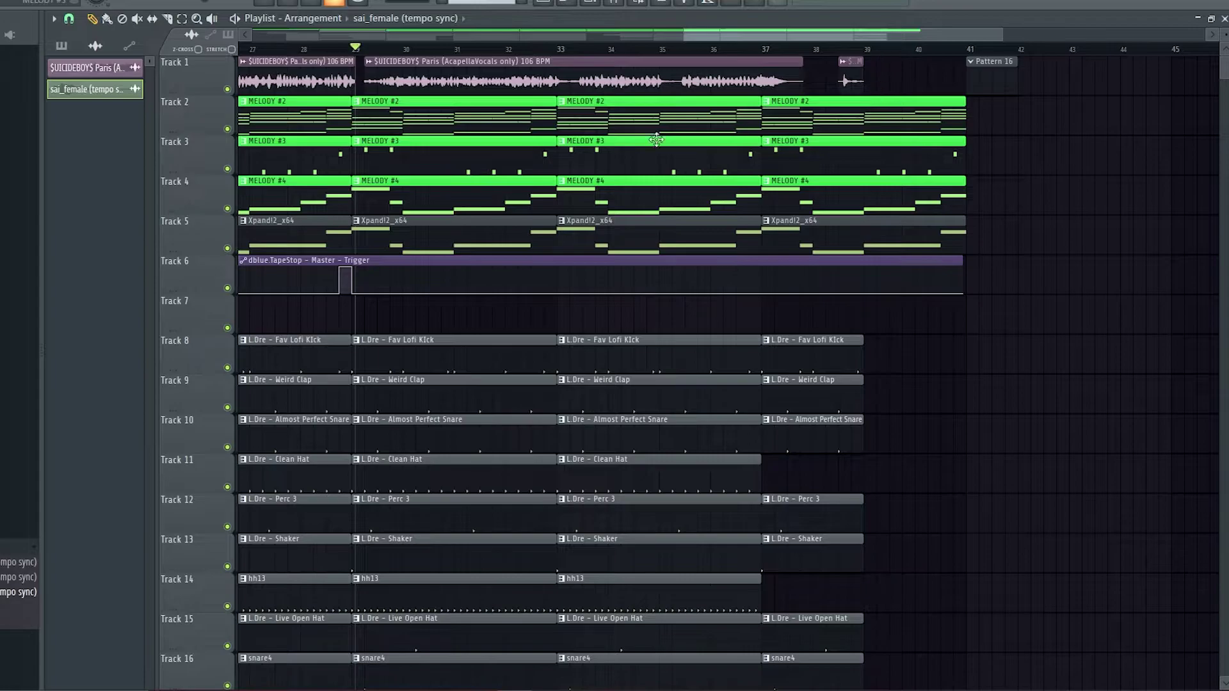
{"action": "scroll", "coordinate": [431, 234], "scroll_direction": "down", "scroll_amount": 3}
{"action": "scroll", "coordinate": [431, 234], "scroll_direction": "down", "scroll_amount": 2}
{"action": "scroll", "coordinate": [283, 354], "scroll_direction": "up", "scroll_amount": 2}
{"action": "scroll", "coordinate": [286, 168], "scroll_direction": "down", "scroll_amount": 3}
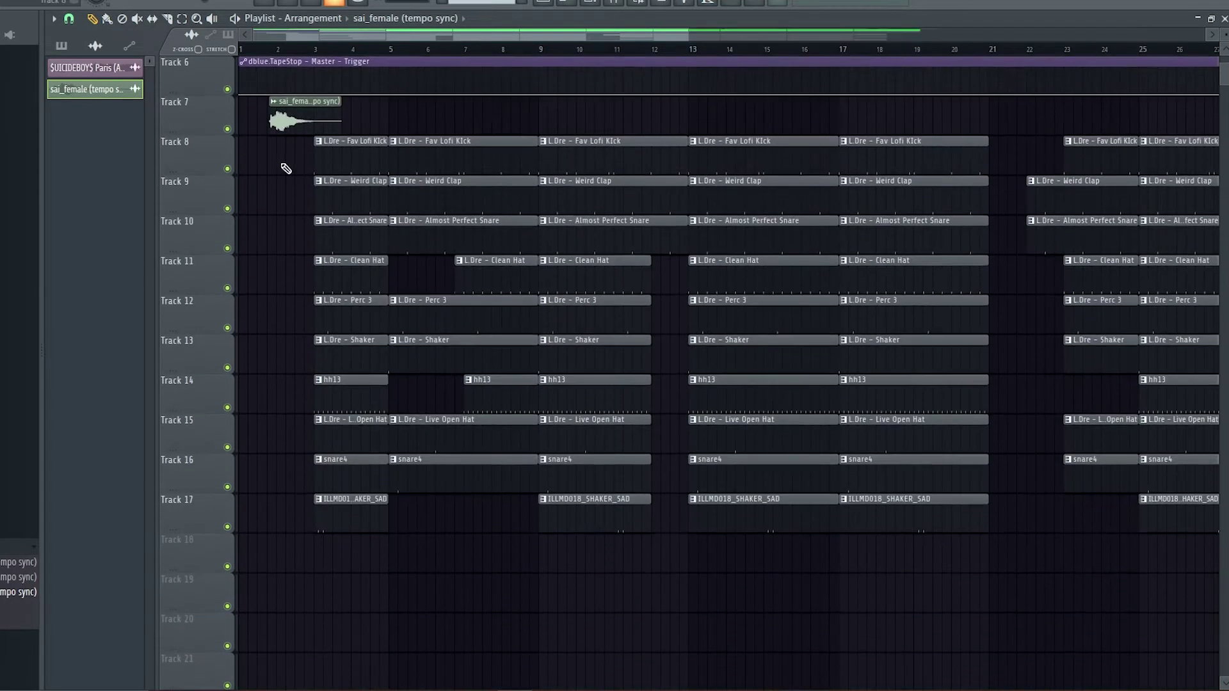
- Play the Track 1 vocals in solo from about bar 4, and restore the other tracks
{"action": "scroll", "coordinate": [318, 254], "scroll_direction": "up", "scroll_amount": 3}
{"action": "left_click_drag", "start_coordinate": [323, 51], "coordinate": [351, 55]}
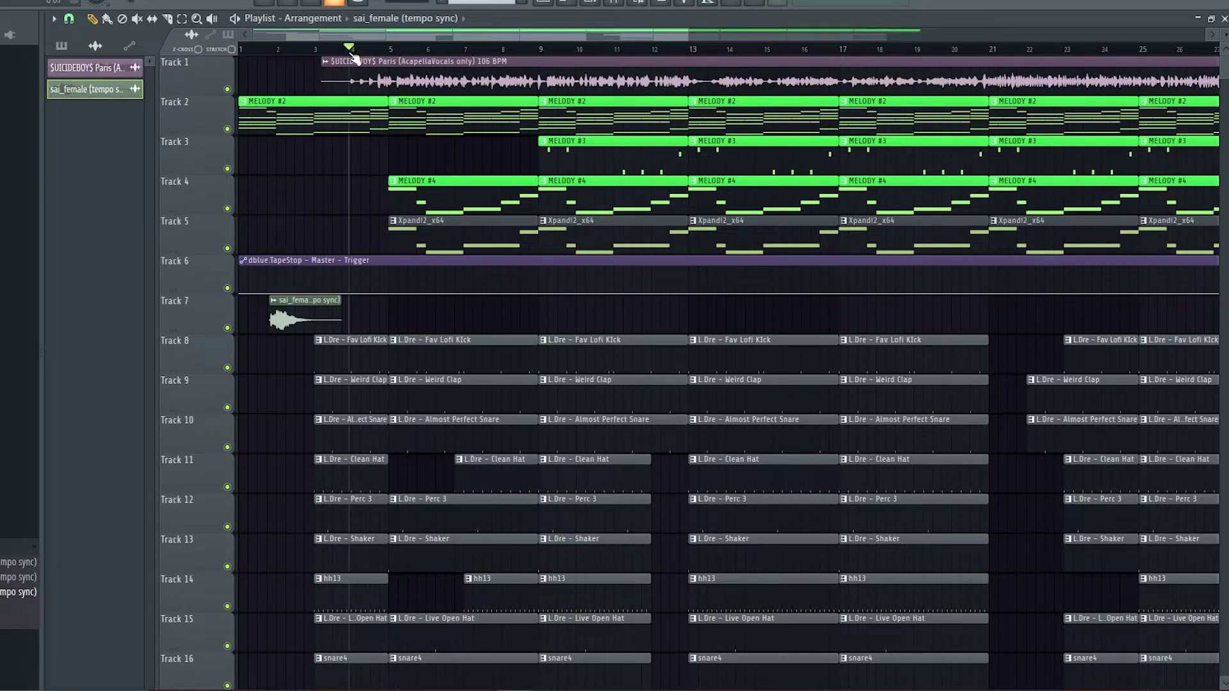
{"action": "right_click", "coordinate": [230, 91]}
{"action": "key", "text": "space"}
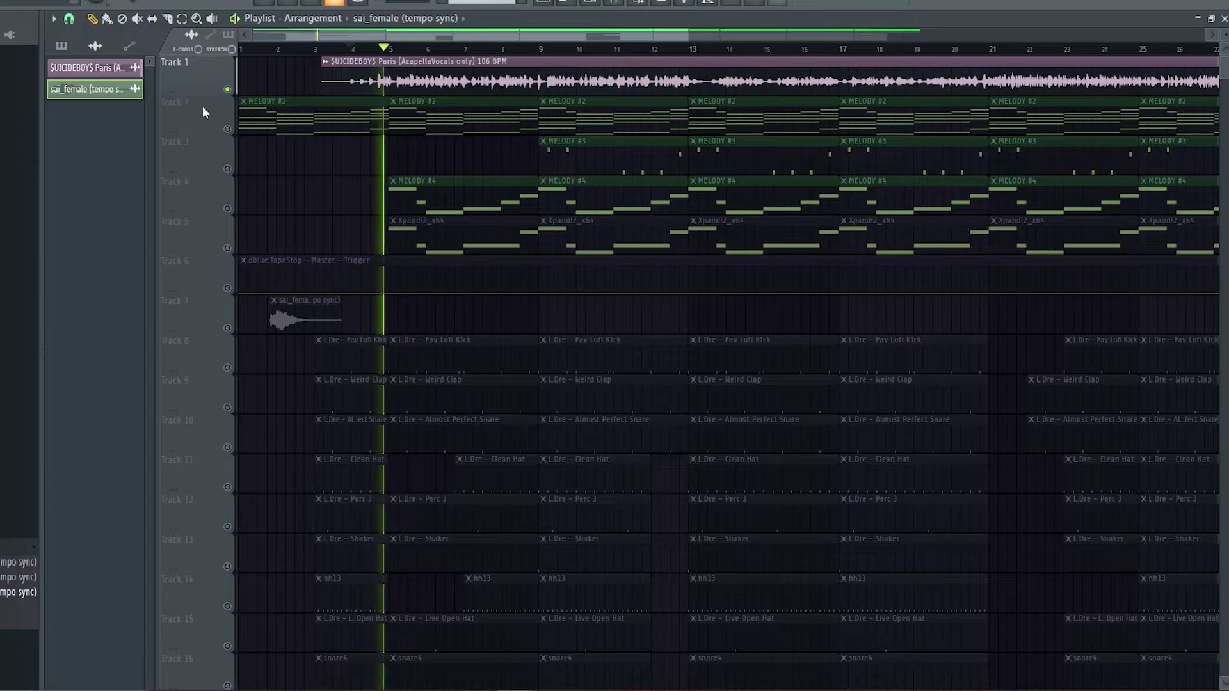
{"action": "right_click", "coordinate": [228, 89]}
- Examine the opening ILLMD018_SHAKER_SAD clip, the drum clips from bars 5 to 12, and the Xpand!2_x64 clips on Track 5
{"action": "scroll", "coordinate": [344, 377], "scroll_direction": "down", "scroll_amount": 5}
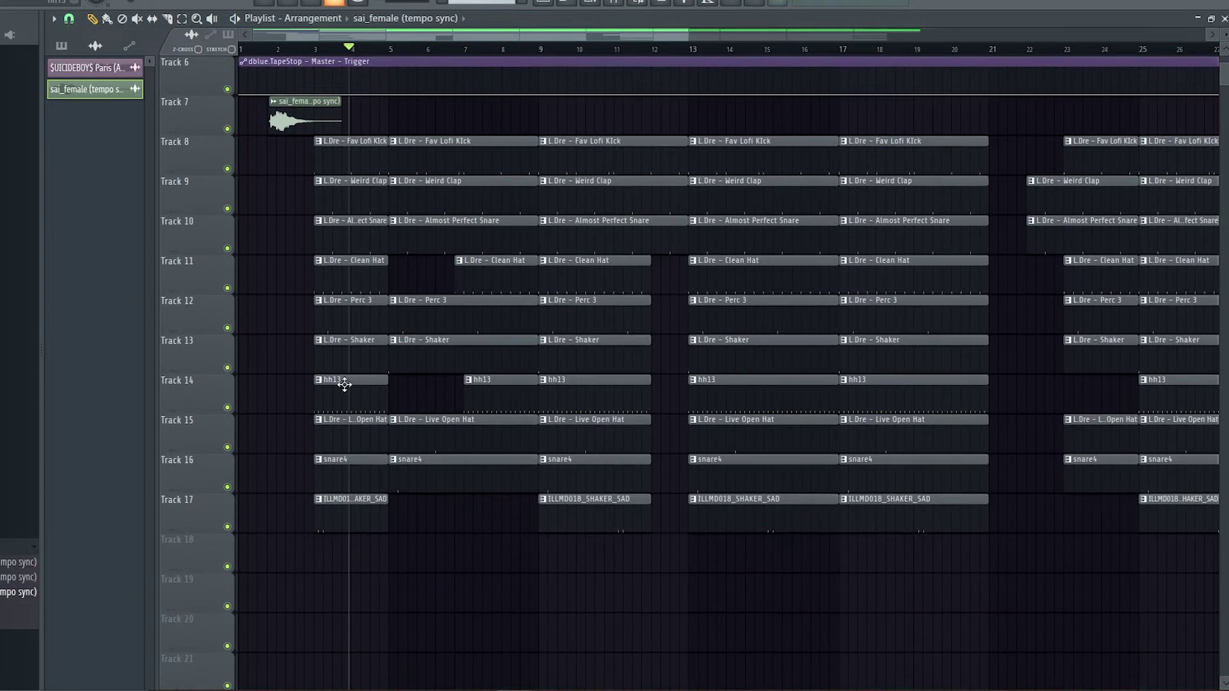
{"action": "left_click_drag", "start_coordinate": [366, 528], "coordinate": [402, 568]}
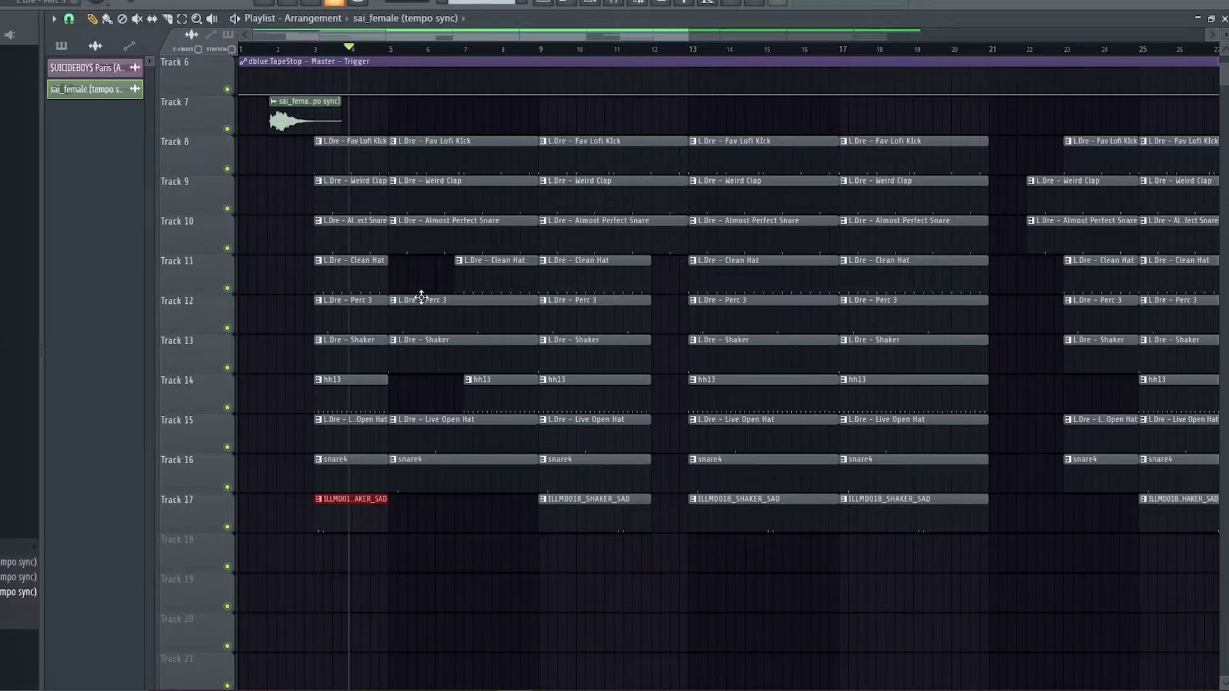
{"action": "left_click_drag", "start_coordinate": [530, 96], "coordinate": [541, 572]}
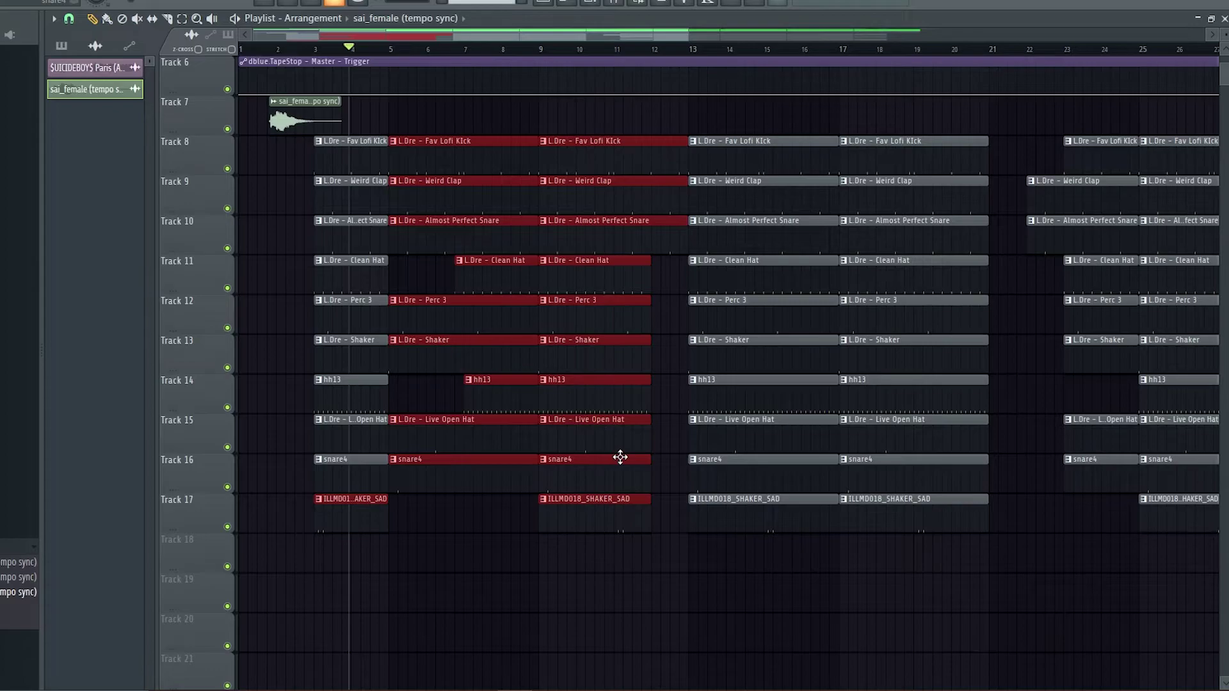
{"action": "scroll", "coordinate": [621, 457], "scroll_direction": "up", "scroll_amount": 5}
{"action": "left_click", "coordinate": [579, 235]}
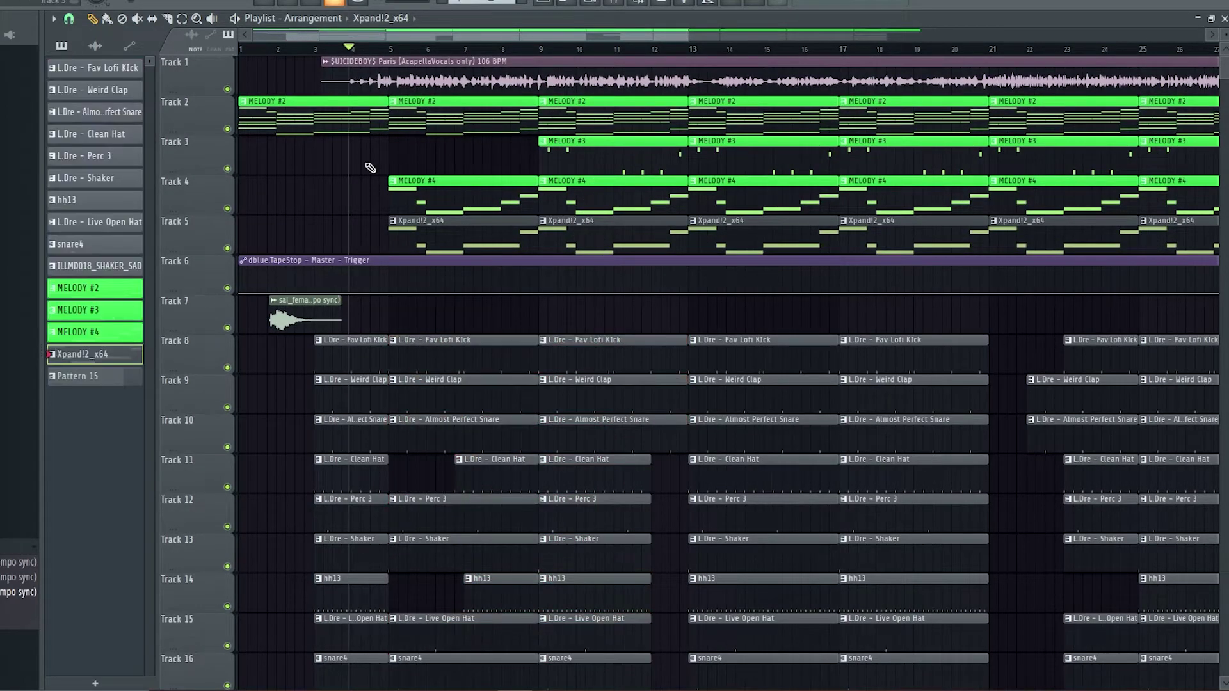
{"action": "left_click", "coordinate": [446, 240]}
{"action": "left_click_drag", "start_coordinate": [552, 243], "coordinate": [985, 251]}
- Review the drum clip blocks on Tracks 8 to 17 from bar 13 to the end, highlighting each section, and clear the selection
{"action": "scroll", "coordinate": [986, 251], "scroll_direction": "down", "scroll_amount": 3}
{"action": "scroll", "coordinate": [557, 439], "scroll_direction": "down", "scroll_amount": 6}
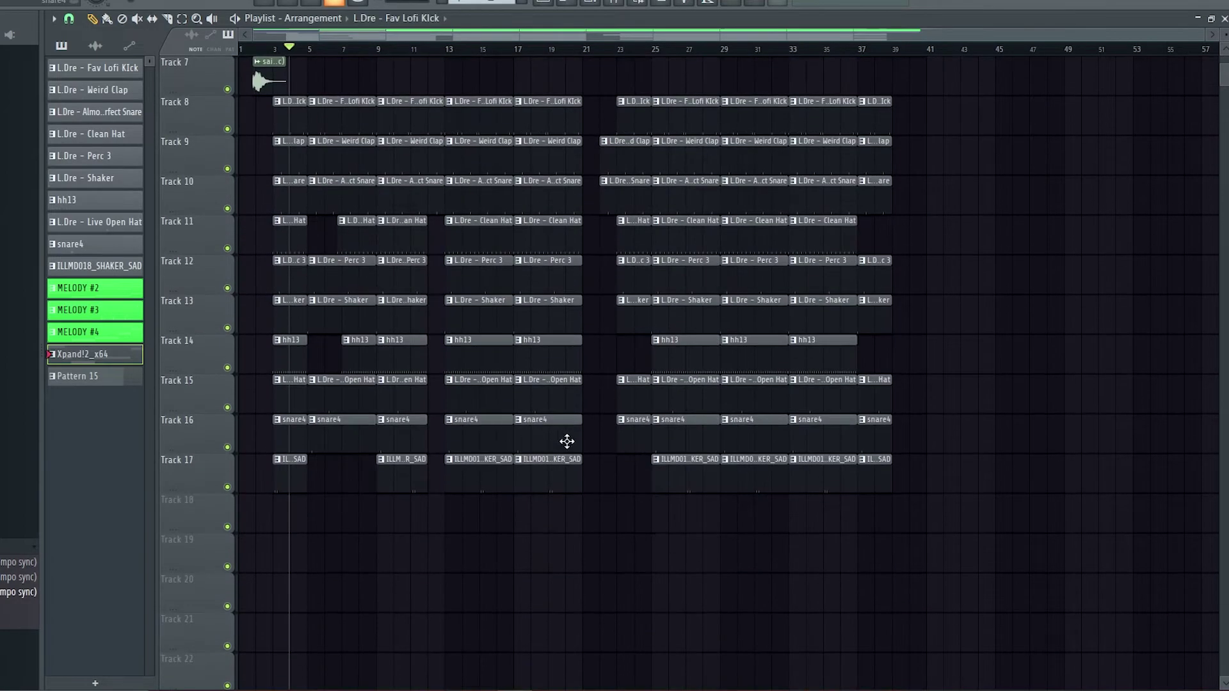
{"action": "scroll", "coordinate": [557, 494], "scroll_direction": "up", "scroll_amount": 3}
{"action": "left_click_drag", "start_coordinate": [554, 615], "coordinate": [531, 236]}
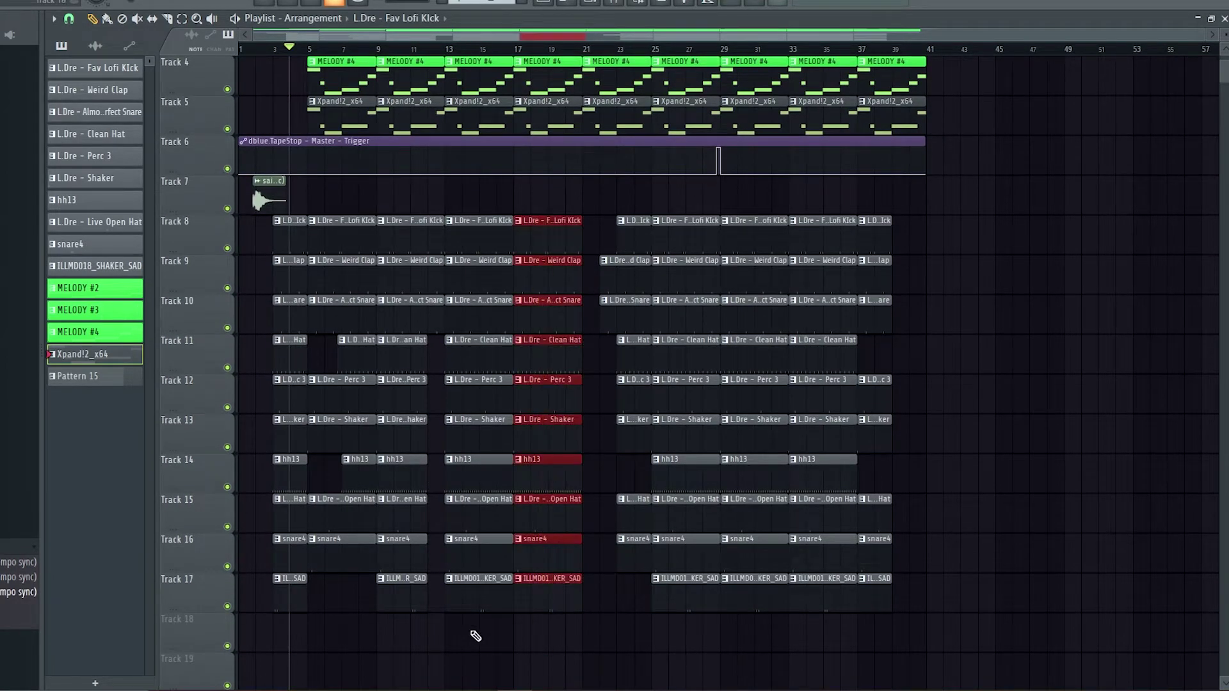
{"action": "left_click_drag", "start_coordinate": [473, 637], "coordinate": [493, 211]}
{"action": "left_click_drag", "start_coordinate": [758, 612], "coordinate": [770, 235]}
{"action": "left_click_drag", "start_coordinate": [689, 611], "coordinate": [697, 218]}
{"action": "left_click_drag", "start_coordinate": [812, 602], "coordinate": [832, 384]}
{"action": "left_click", "coordinate": [859, 642]}
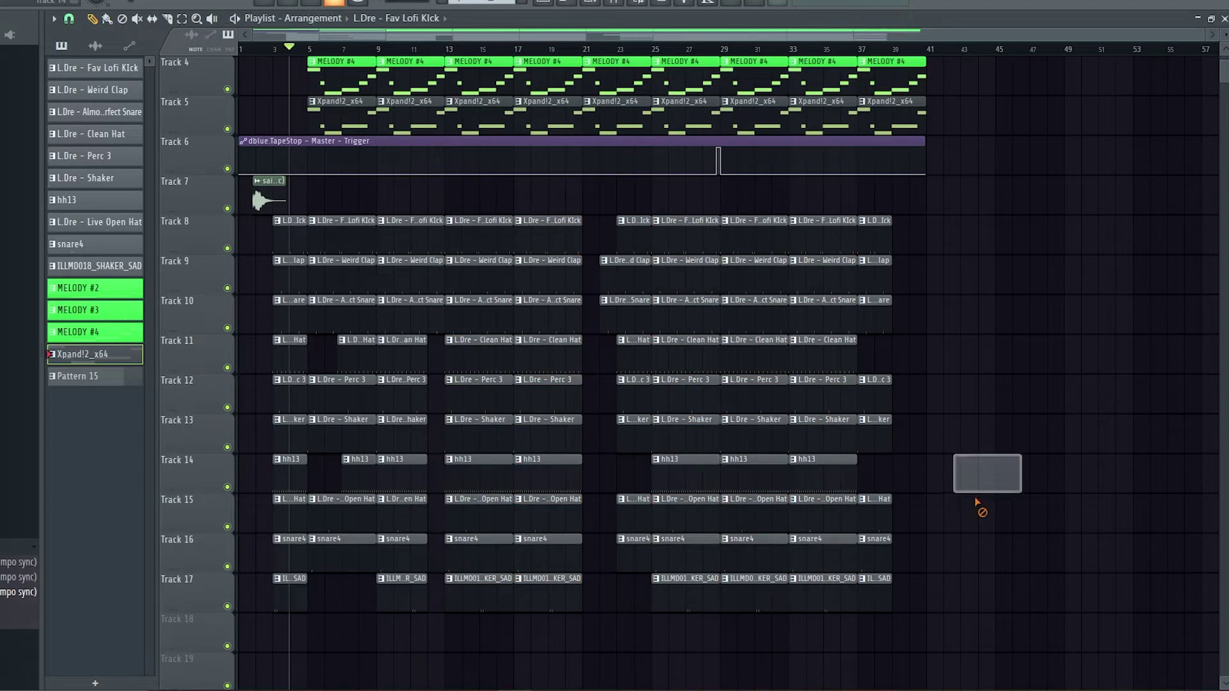
{"action": "left_click_drag", "start_coordinate": [646, 611], "coordinate": [648, 211]}
{"action": "left_click_drag", "start_coordinate": [900, 652], "coordinate": [886, 218]}
{"action": "left_click", "coordinate": [965, 501]}
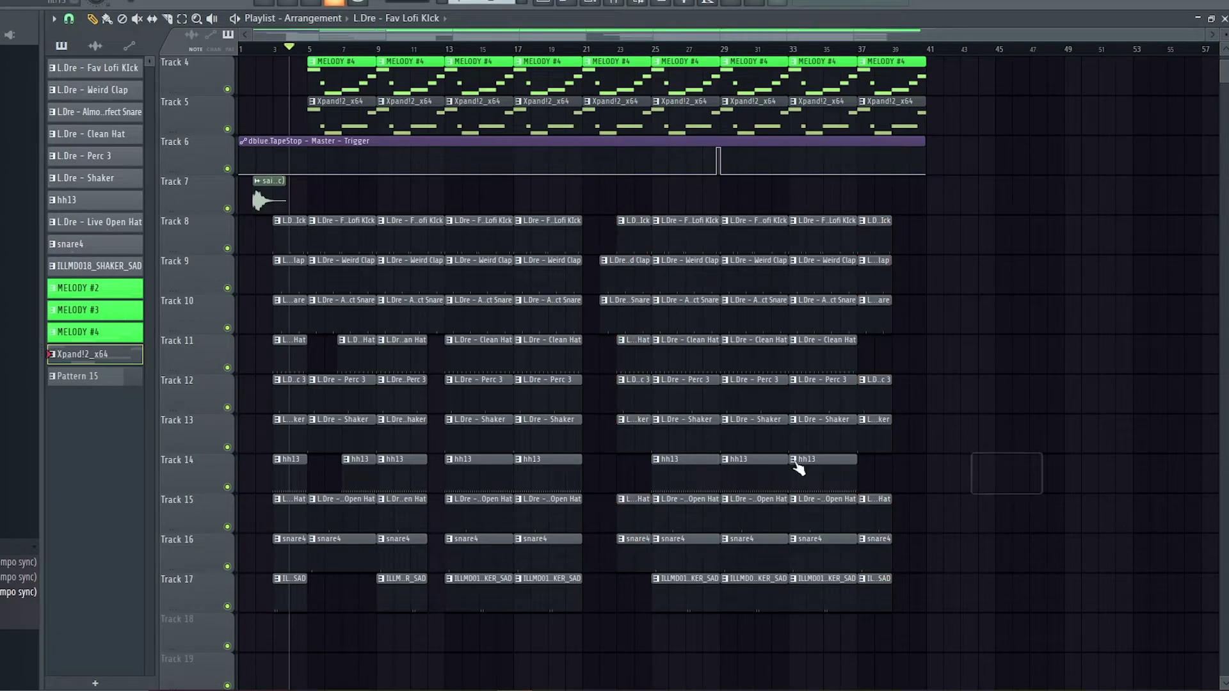
- Play the arrangement from bar 21, where the drums drop out, and stop playback
{"action": "scroll", "coordinate": [620, 371], "scroll_direction": "up", "scroll_amount": 4}
{"action": "scroll", "coordinate": [520, 98], "scroll_direction": "up", "scroll_amount": 3}
{"action": "left_click", "coordinate": [539, 50]}
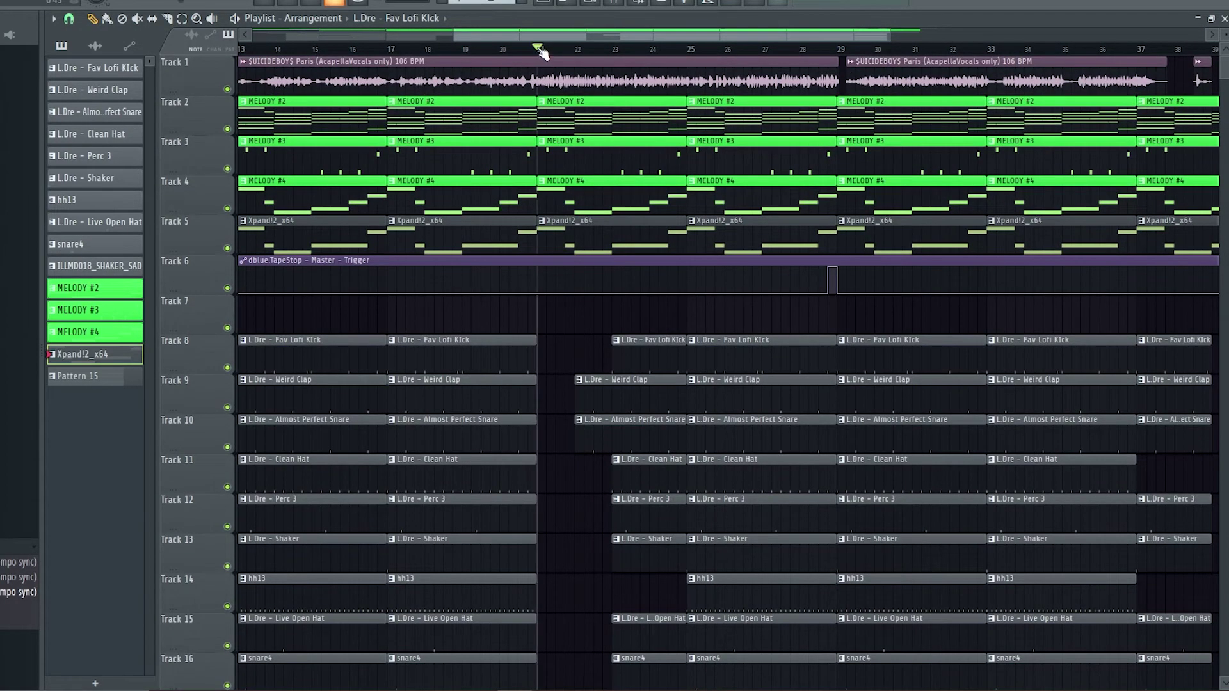
{"action": "key", "text": "space"}
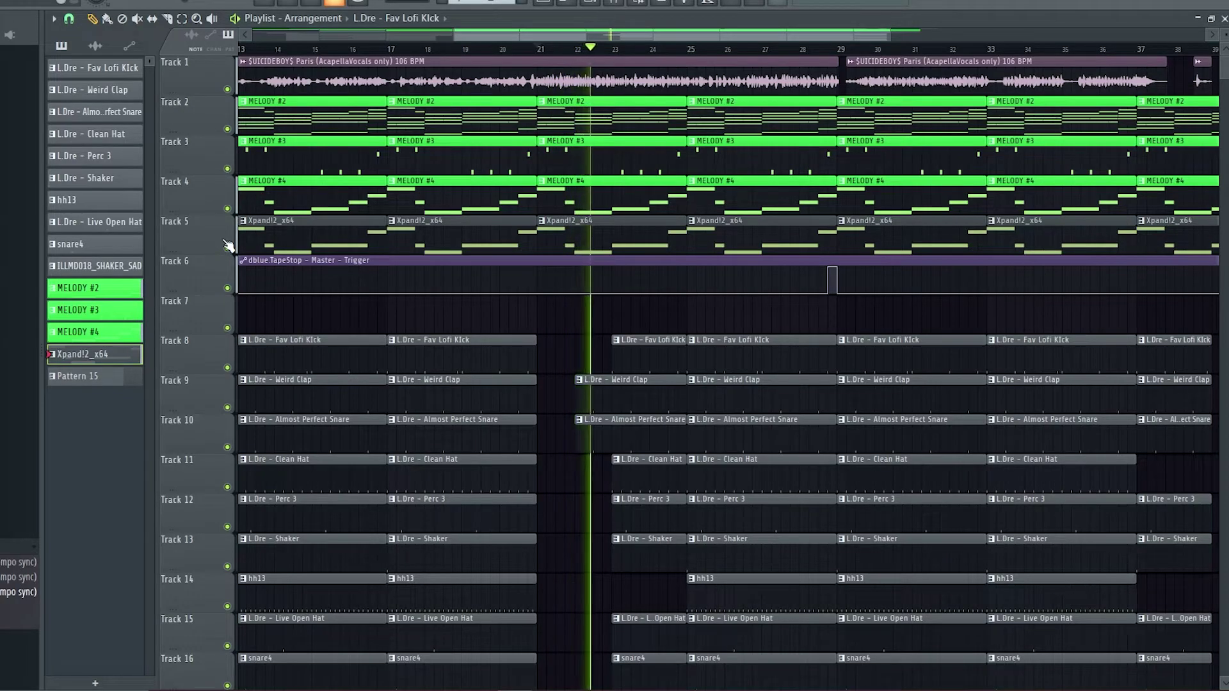
{"action": "key", "text": "space"}
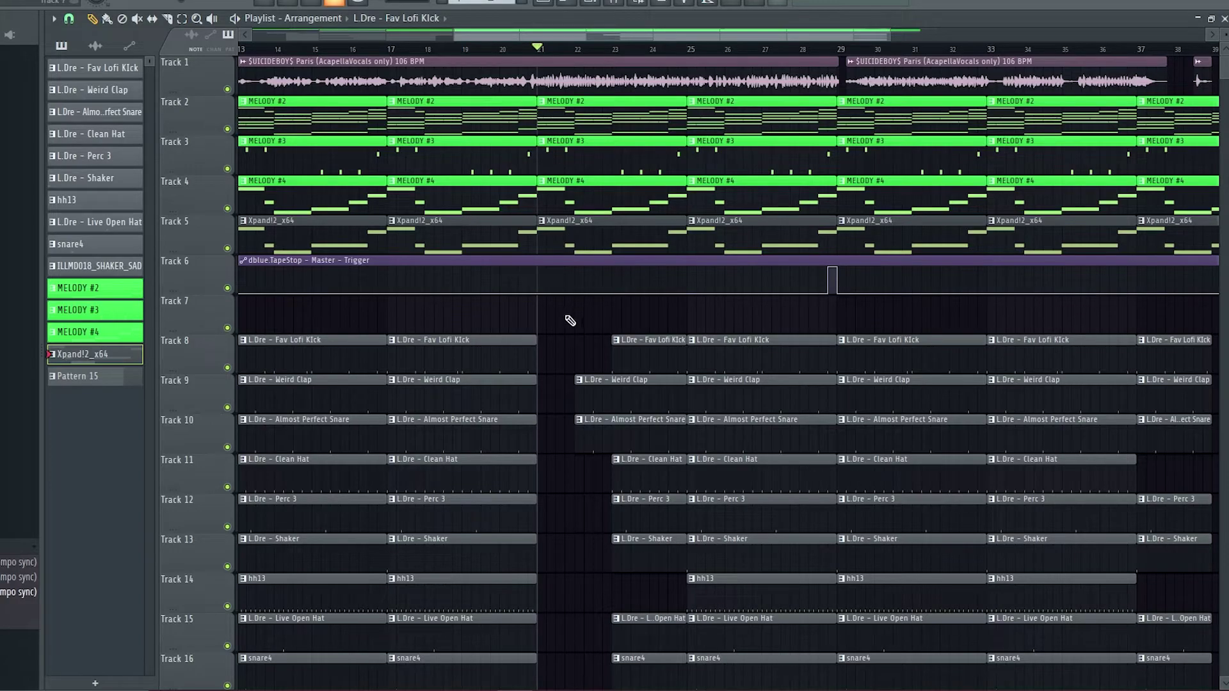
- Examine how the drums re-enter after bar 21, highlighting the clap and snare clips at bar 22 and the remaining drums at bar 23
{"action": "left_click_drag", "start_coordinate": [618, 51], "coordinate": [540, 56]}
{"action": "left_click", "coordinate": [536, 105]}
{"action": "scroll", "coordinate": [608, 465], "scroll_direction": "up", "scroll_amount": 3}
{"action": "left_click_drag", "start_coordinate": [592, 505], "coordinate": [466, 629]}
{"action": "scroll", "coordinate": [494, 588], "scroll_direction": "down", "scroll_amount": 6}
{"action": "scroll", "coordinate": [585, 528], "scroll_direction": "up", "scroll_amount": 2}
{"action": "scroll", "coordinate": [586, 528], "scroll_direction": "up", "scroll_amount": 2}
{"action": "left_click_drag", "start_coordinate": [581, 280], "coordinate": [578, 524]}
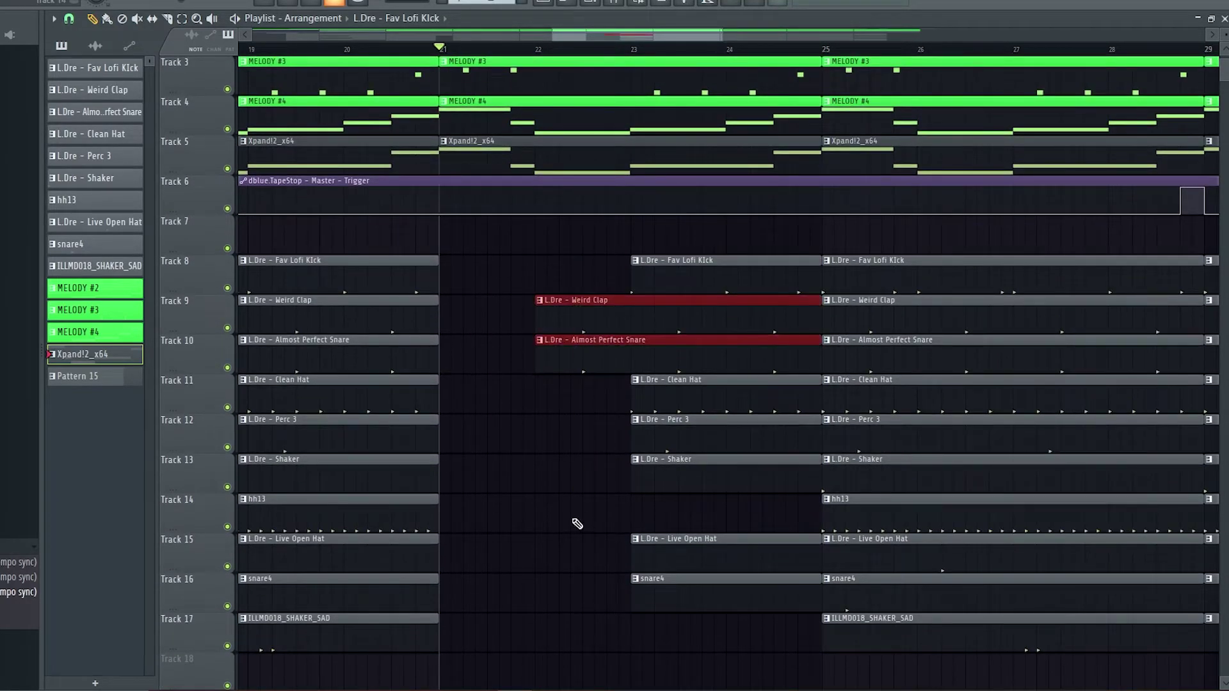
{"action": "left_click_drag", "start_coordinate": [643, 217], "coordinate": [717, 672]}
{"action": "left_click", "coordinate": [656, 292]}
{"action": "scroll", "coordinate": [684, 379], "scroll_direction": "down", "scroll_amount": 5}
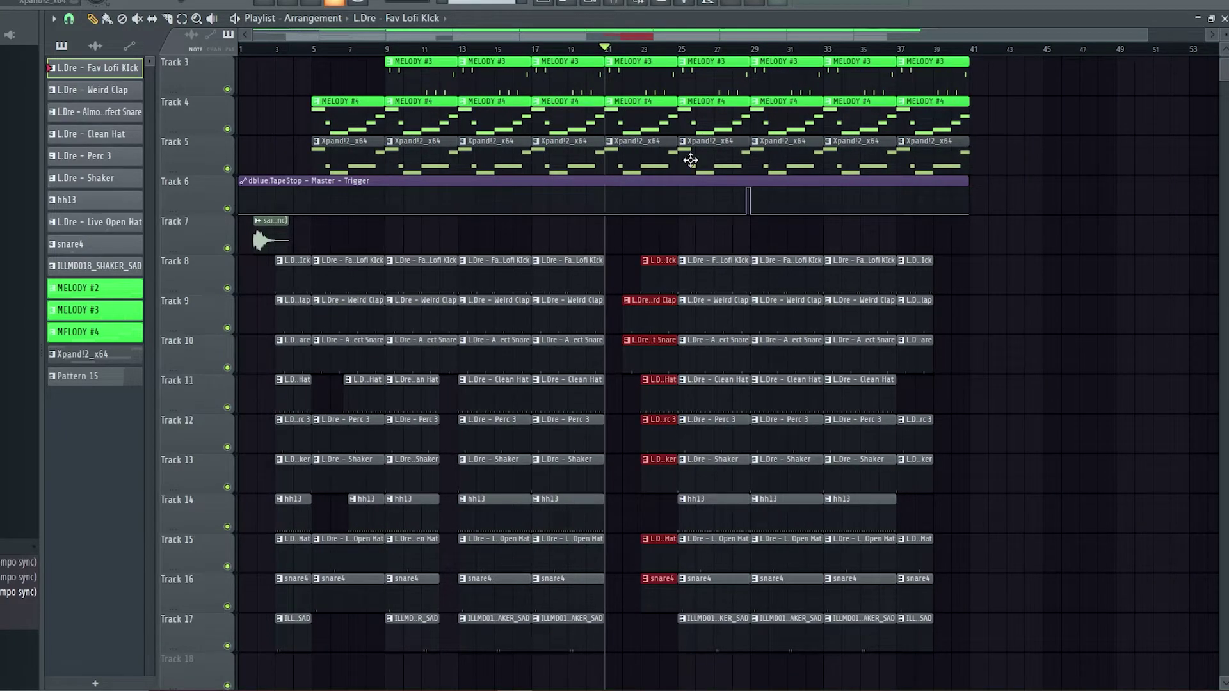
- Reduce the track height to show Tracks 1 to 17 together, clear the clip selection and return the playhead to the song's start
{"action": "scroll", "coordinate": [688, 160], "scroll_direction": "up", "scroll_amount": 2}
{"action": "left_click_drag", "start_coordinate": [1223, 53], "coordinate": [1224, 35]}
{"action": "left_click", "coordinate": [1042, 322]}
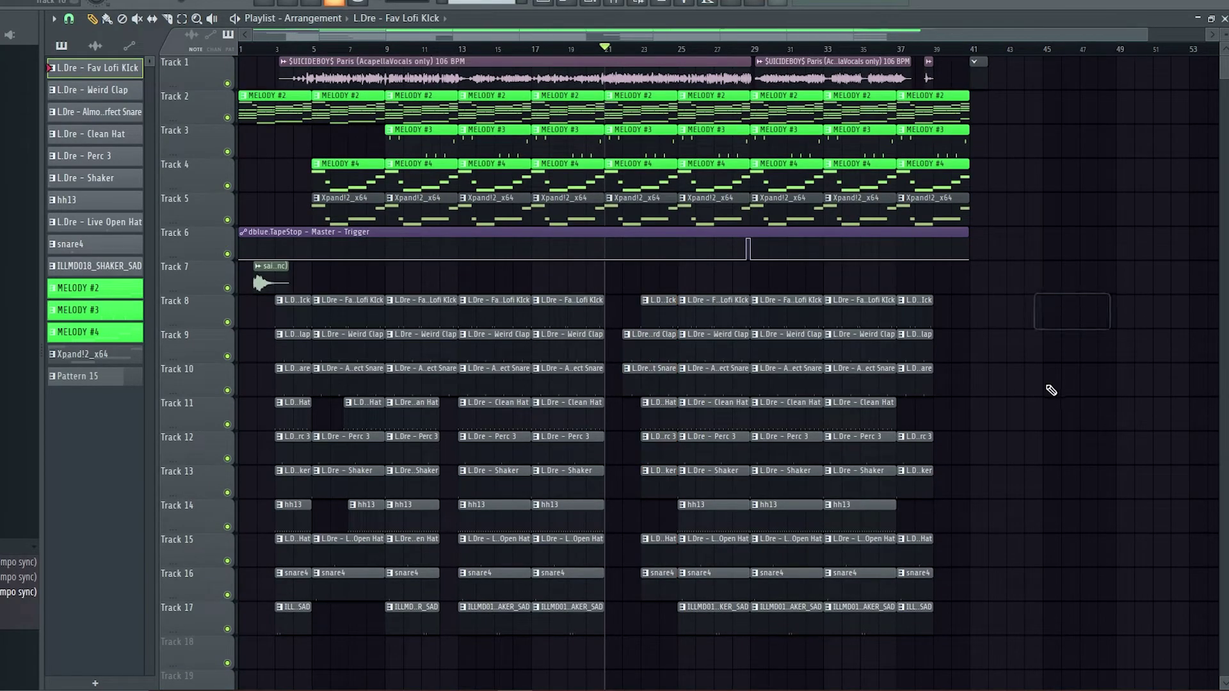
{"action": "left_click_drag", "start_coordinate": [604, 48], "coordinate": [263, 48]}
{"action": "key", "text": "space"}
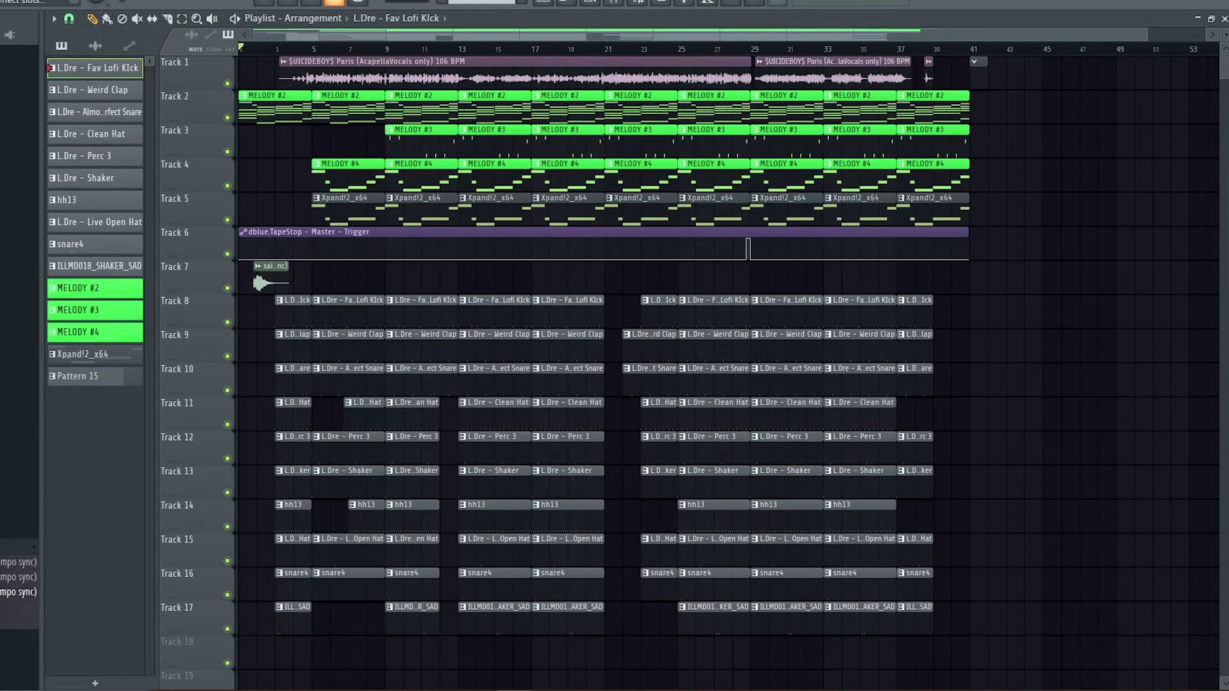
- Inspect the Perc 3, Live Open Hat and Master mixer tracks and the Master's Fruity Limiter, and return to the playlist
{"action": "left_click", "coordinate": [613, 3]}
{"action": "left_click", "coordinate": [307, 212]}
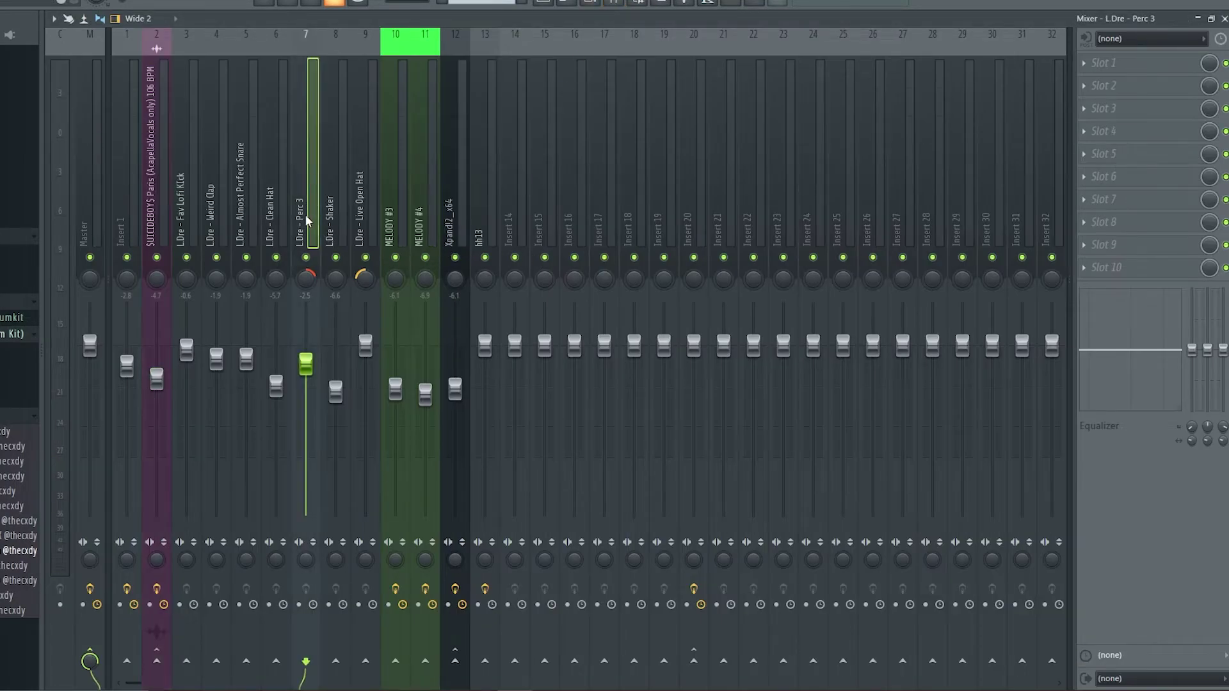
{"action": "left_click", "coordinate": [360, 192]}
{"action": "left_click", "coordinate": [101, 179]}
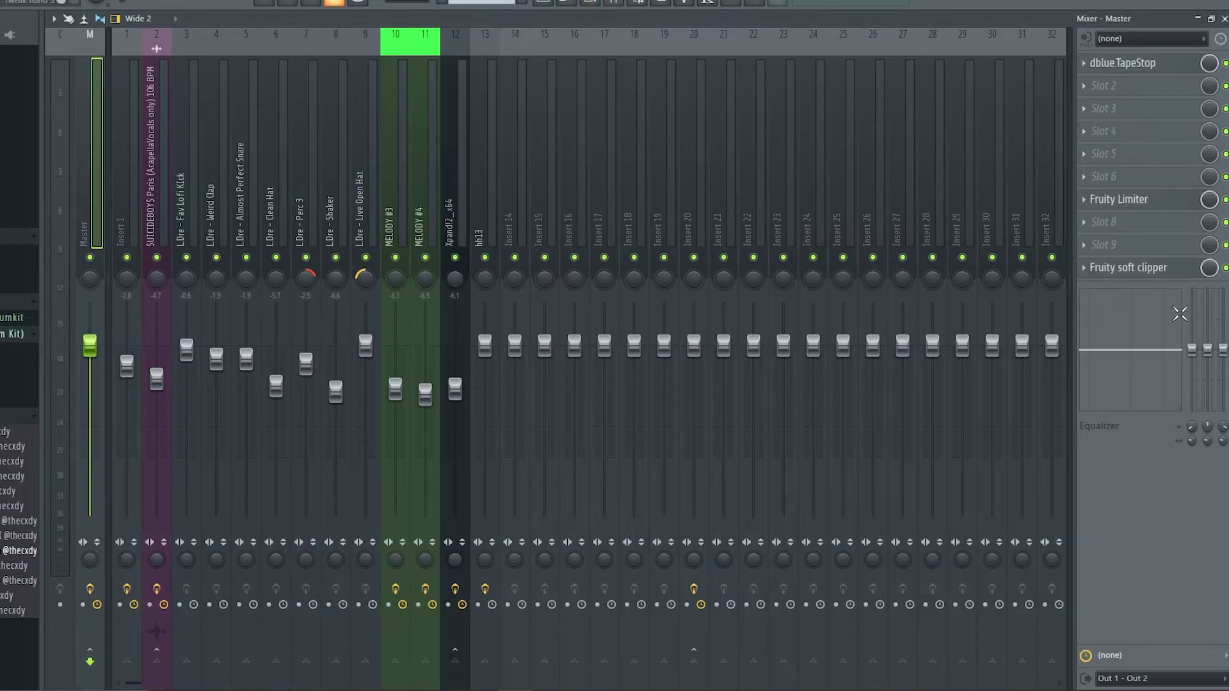
{"action": "left_click", "coordinate": [1164, 199]}
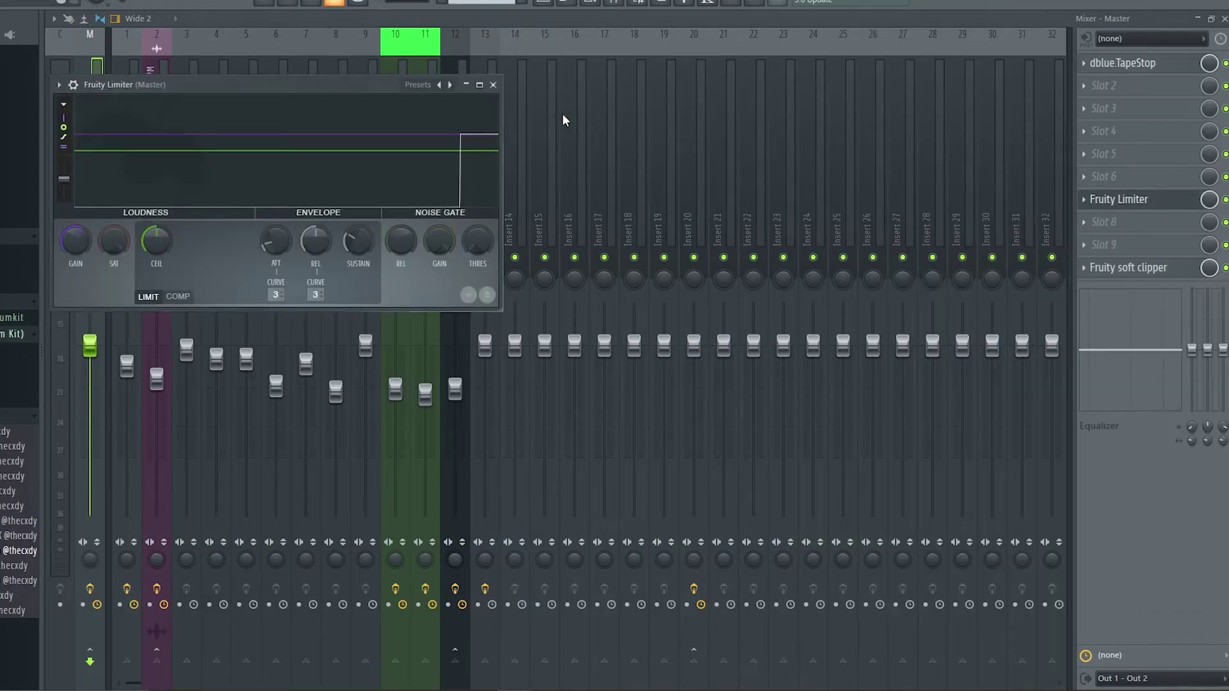
{"action": "left_click", "coordinate": [493, 85]}
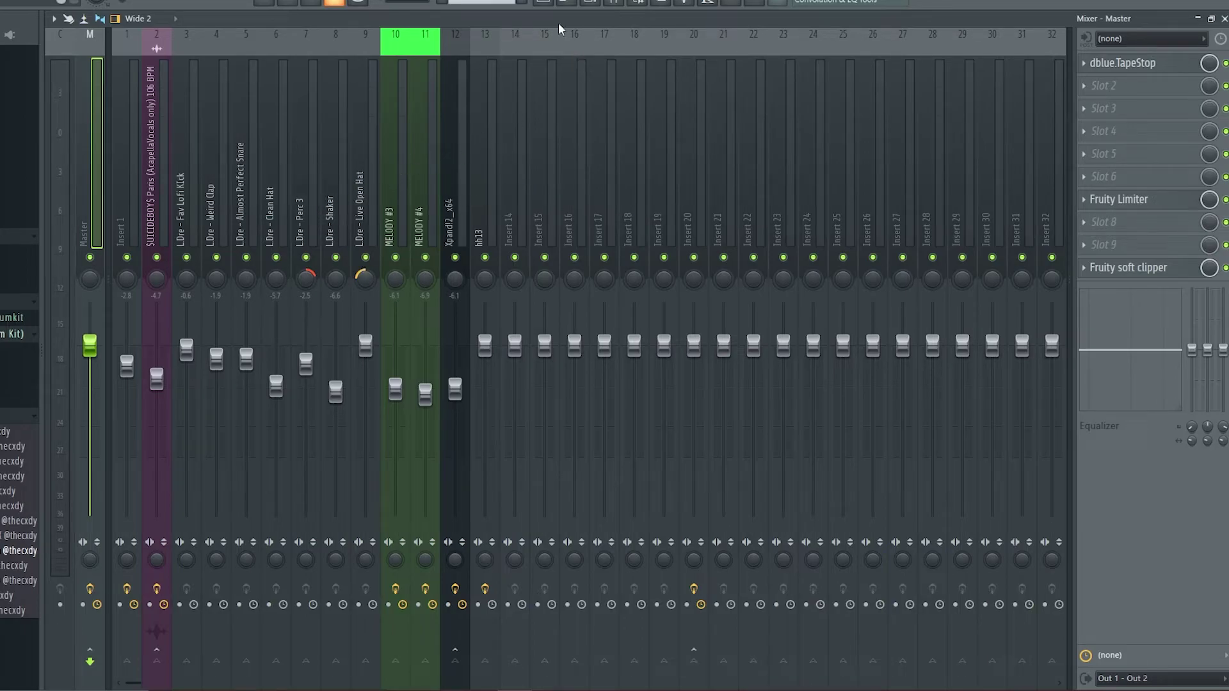
{"action": "left_click", "coordinate": [544, 2]}
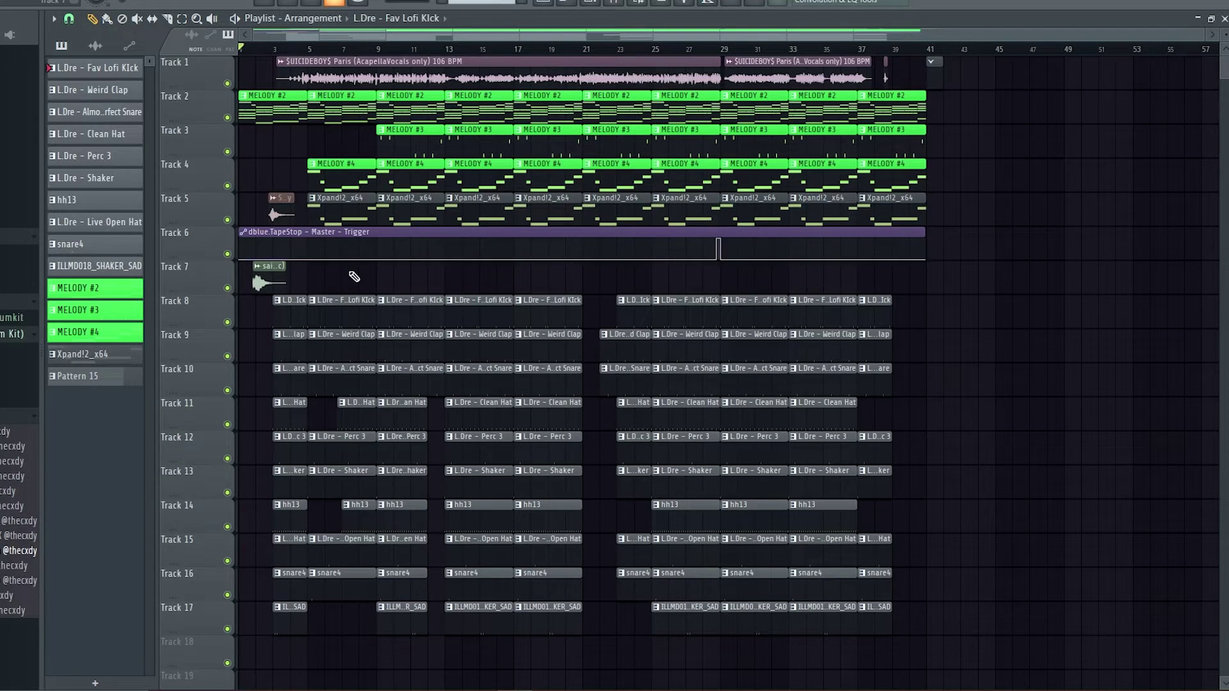
- Mark bars 1 to 8 as the playback range, clear the clip selection and play the finished remix from the start
{"action": "scroll", "coordinate": [359, 73], "scroll_direction": "up", "scroll_amount": 2}
{"action": "left_click_drag", "start_coordinate": [410, 38], "coordinate": [227, 105]}
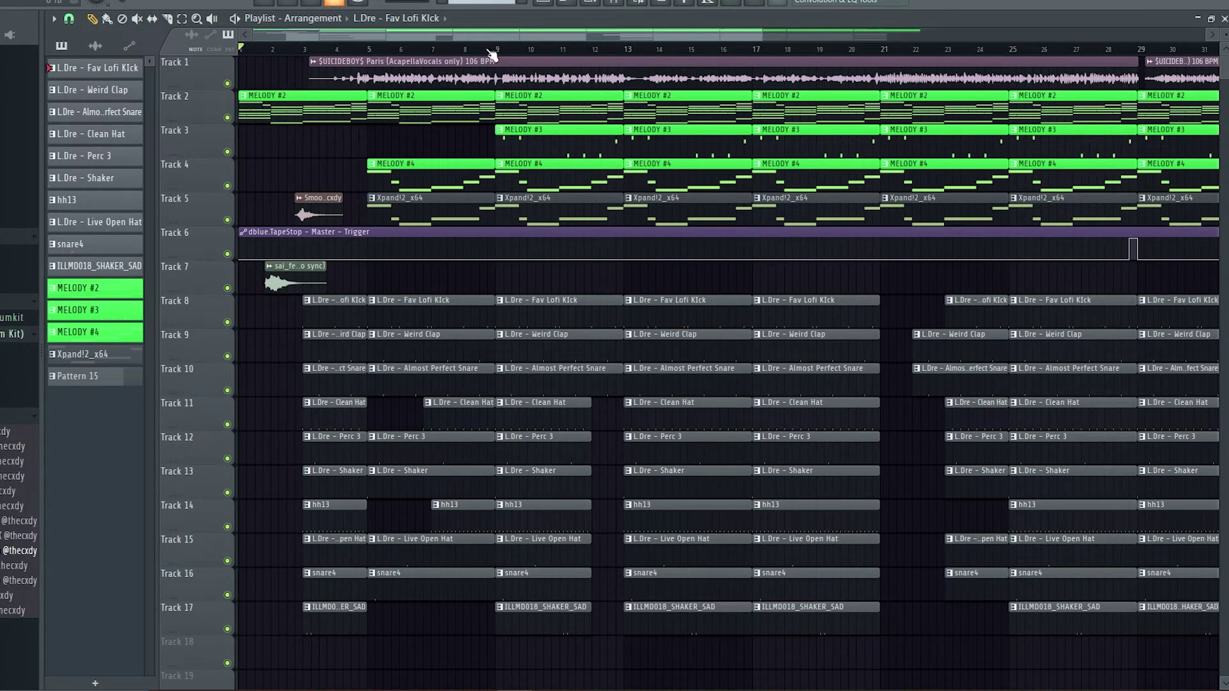
{"action": "left_click", "coordinate": [304, 50]}
{"action": "left_click_drag", "start_coordinate": [306, 49], "coordinate": [240, 50]}
{"action": "left_click_drag", "start_coordinate": [491, 627], "coordinate": [242, 87]}
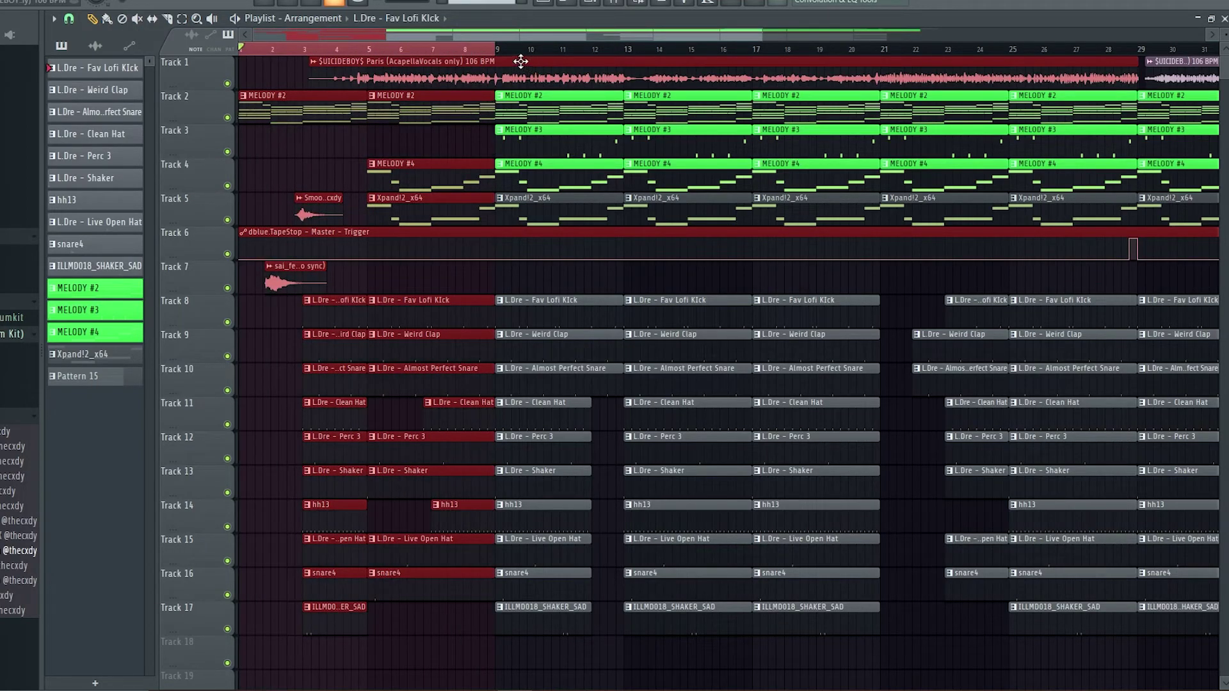
{"action": "left_click", "coordinate": [559, 275]}
{"action": "right_click", "coordinate": [602, 271]}
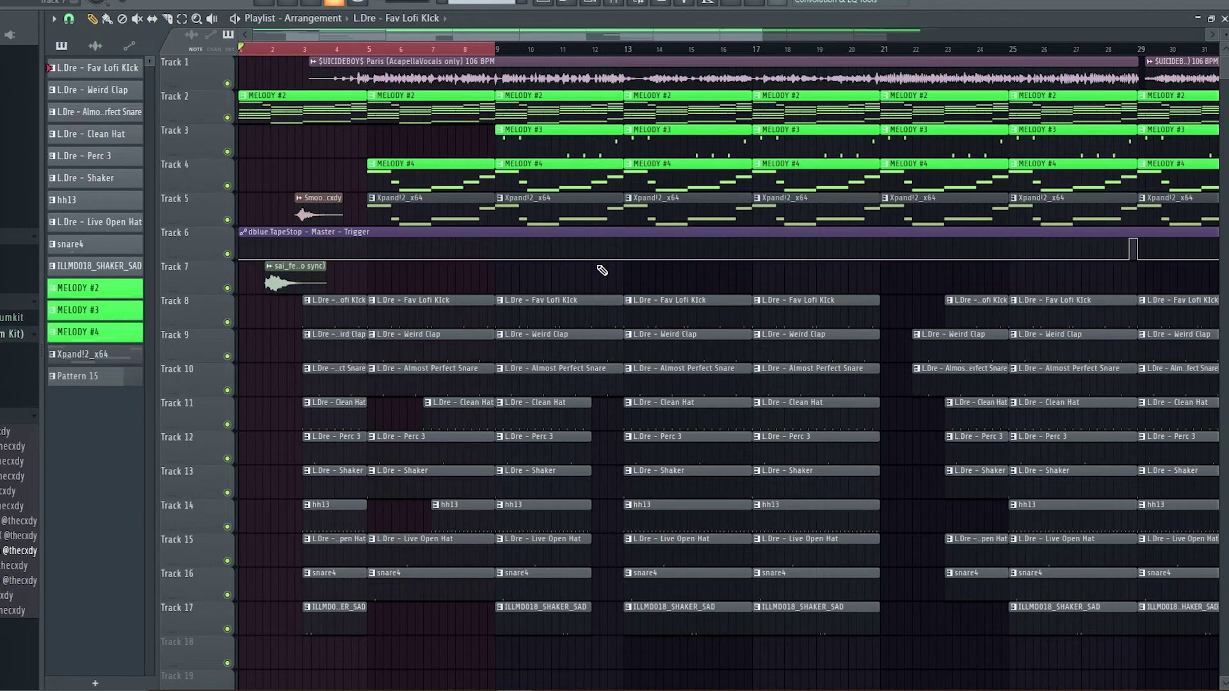
{"action": "key", "text": "space"}
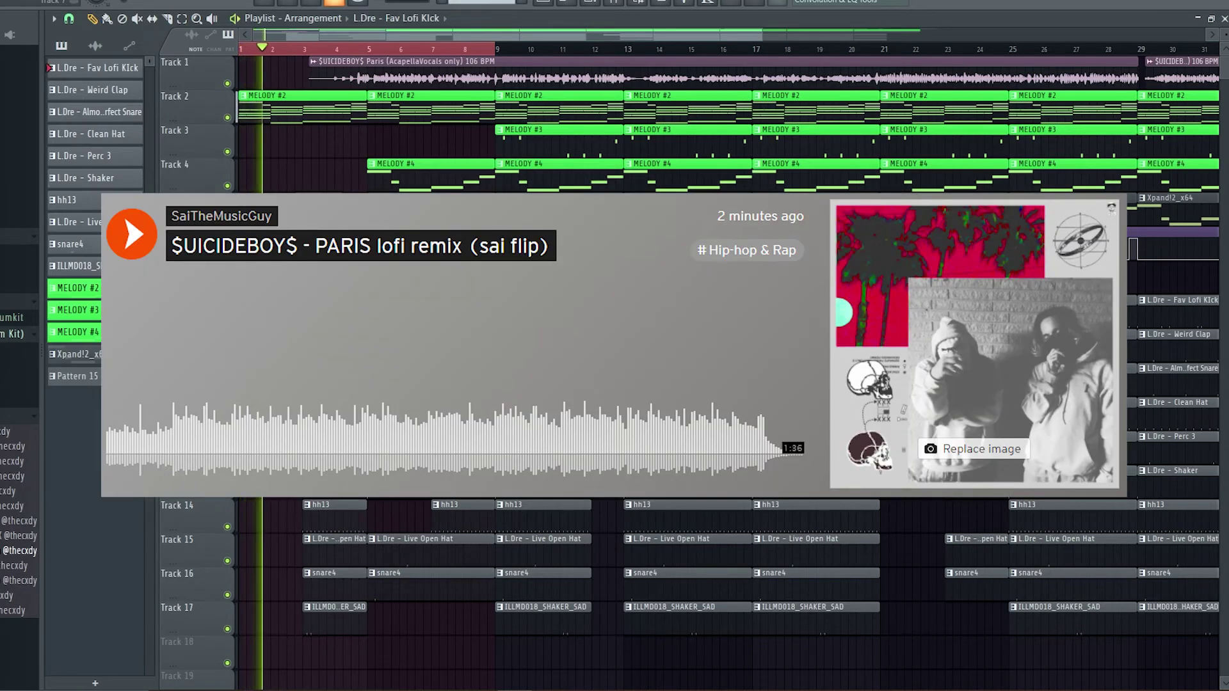